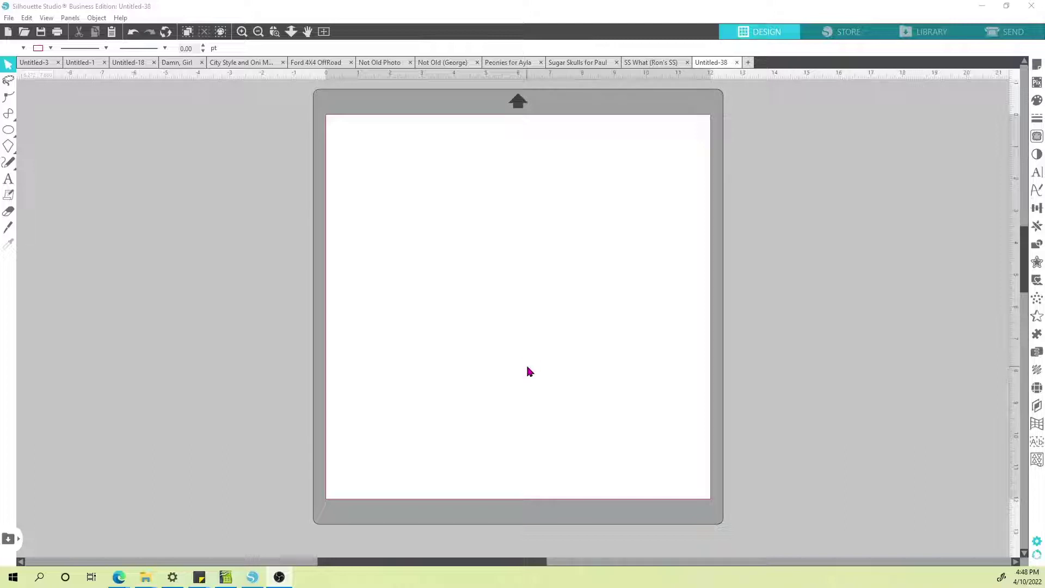
Add the word 'Test' in Cooper Black on the page
key(t)
click(421, 261)
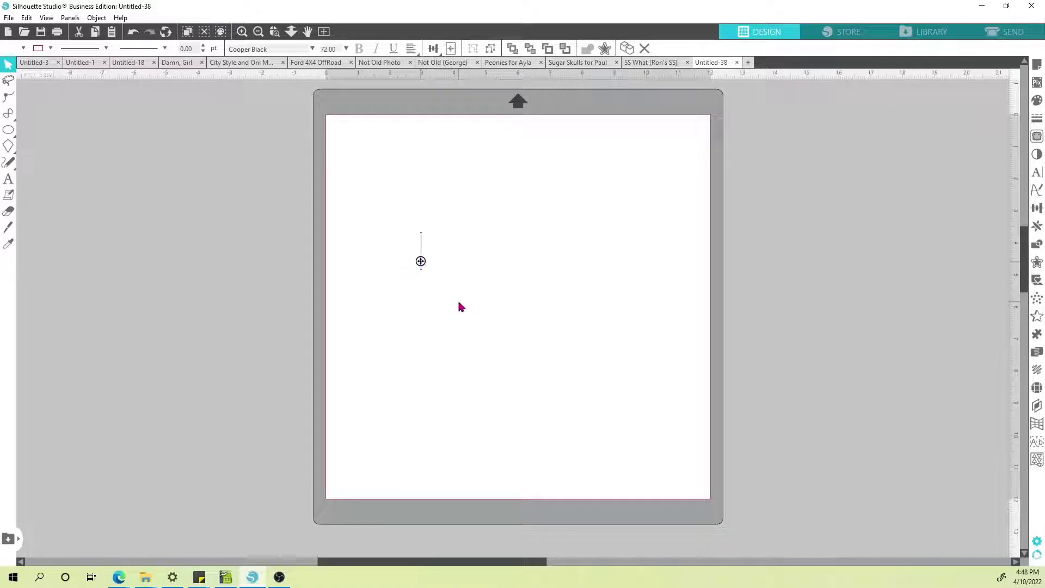
text(Thest)
key(Escape)
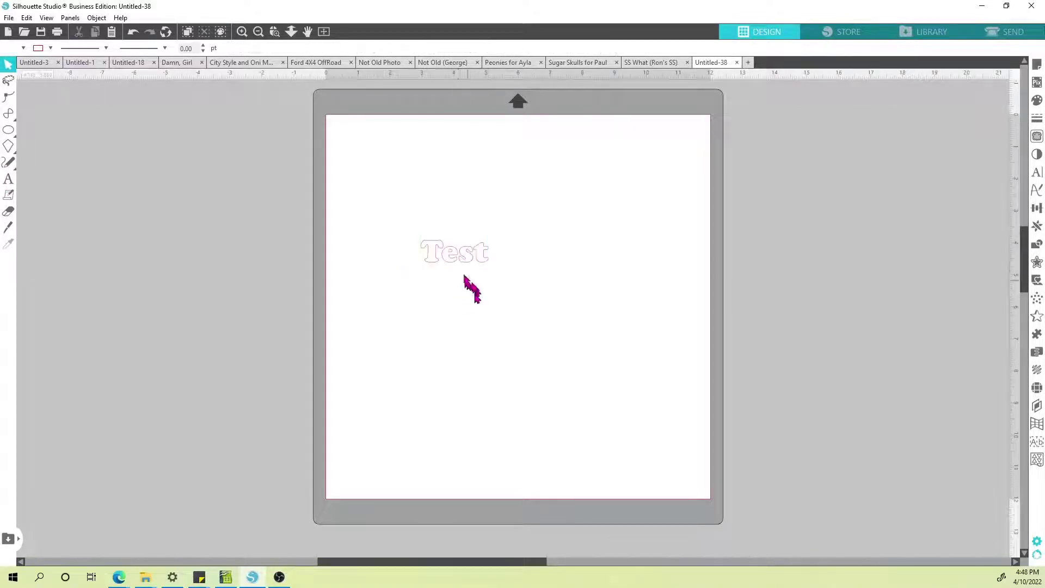
Draw a gently arched three-point curve, about 3.465 in wide, beneath the text
click(8, 112)
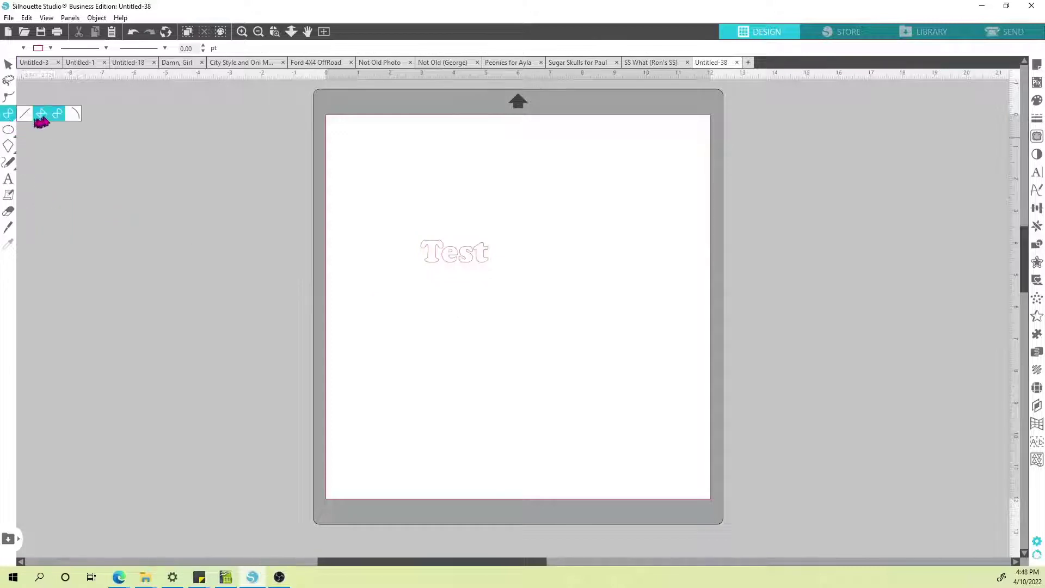
click(398, 339)
click(451, 321)
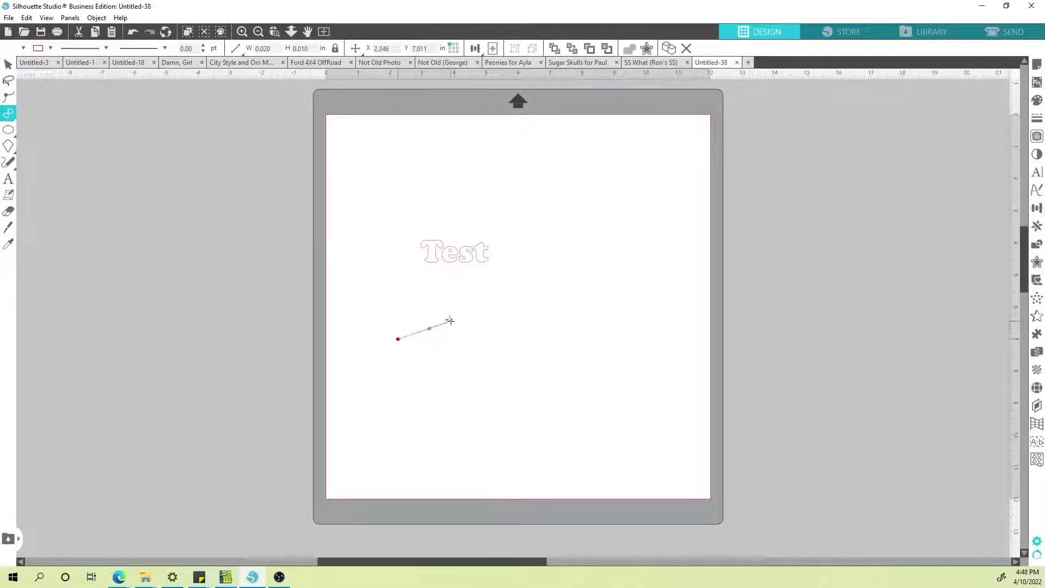
click(509, 336)
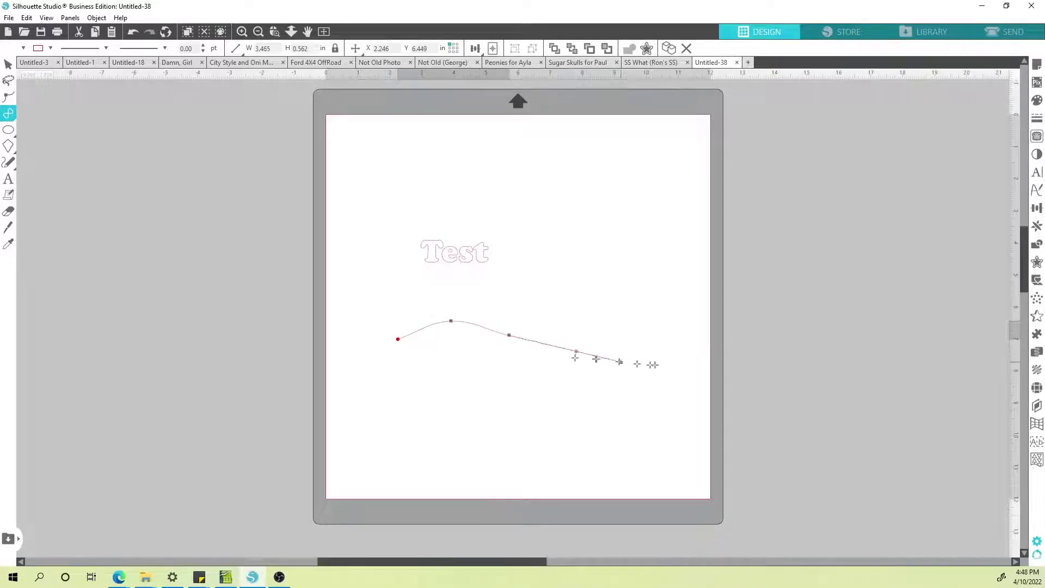
double_click(508, 336)
click(8, 64)
click(460, 324)
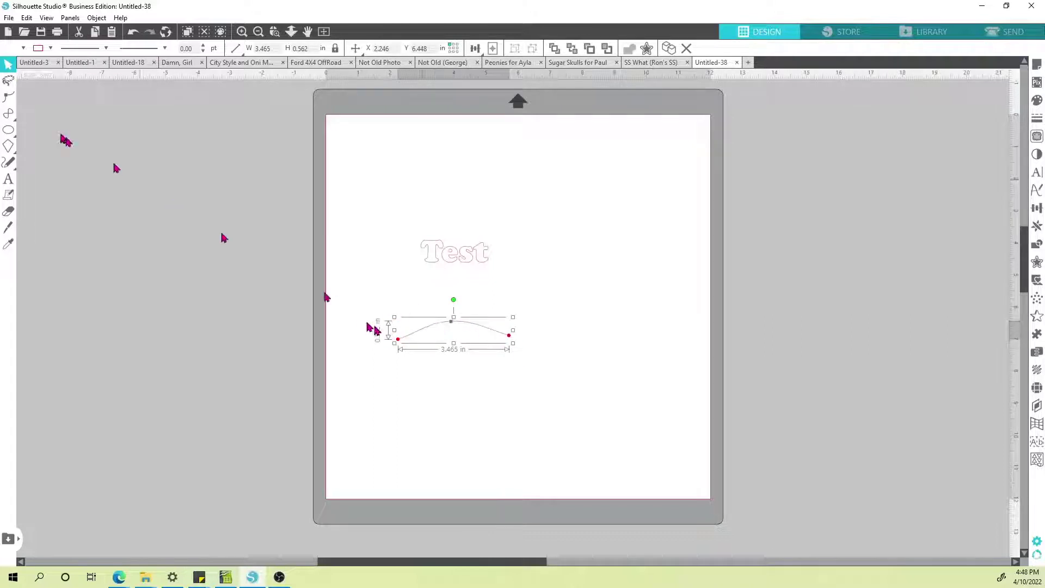
Attach 'Test' to the arched curve so it bends along it, and fill it yellow-green
double_click(424, 255)
drag(415, 261, 417, 330)
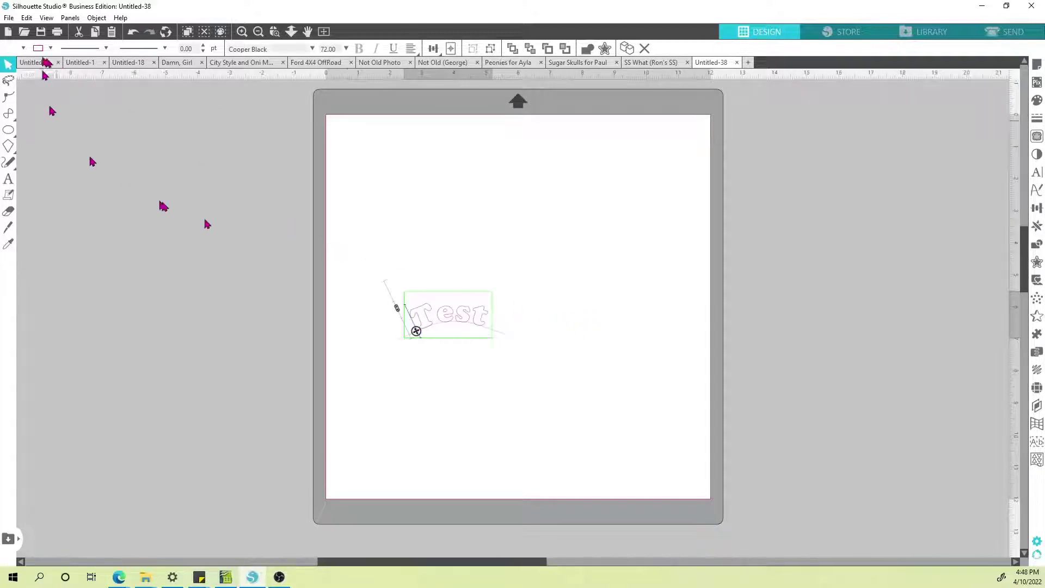
click(23, 48)
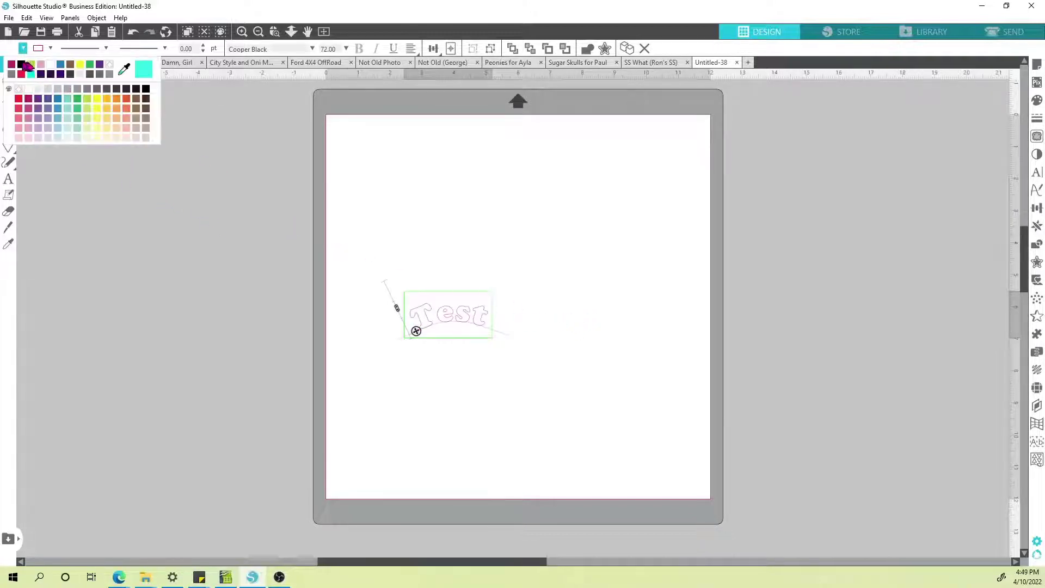
click(31, 69)
click(412, 308)
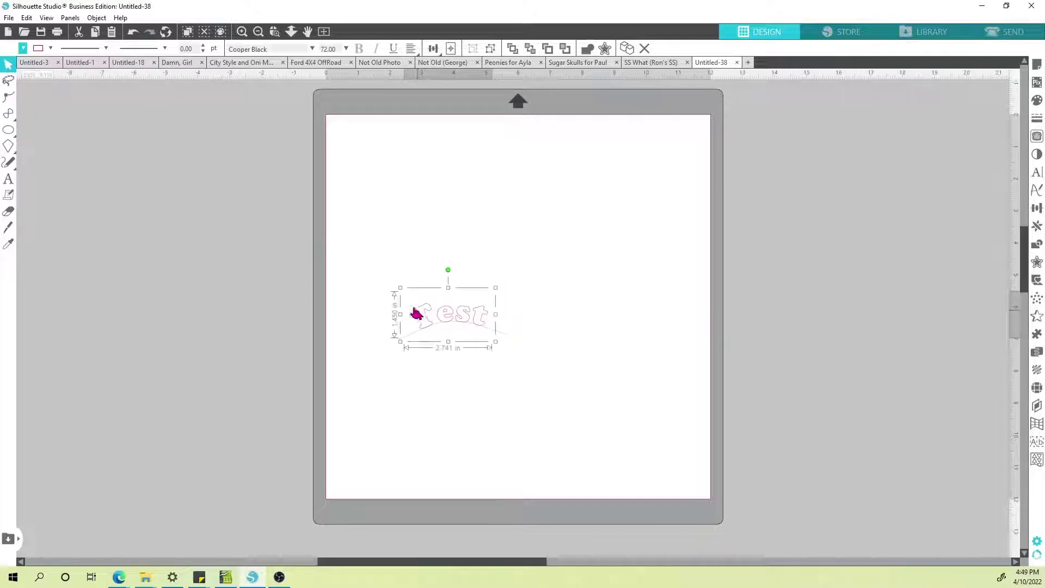
click(24, 48)
click(12, 64)
click(283, 243)
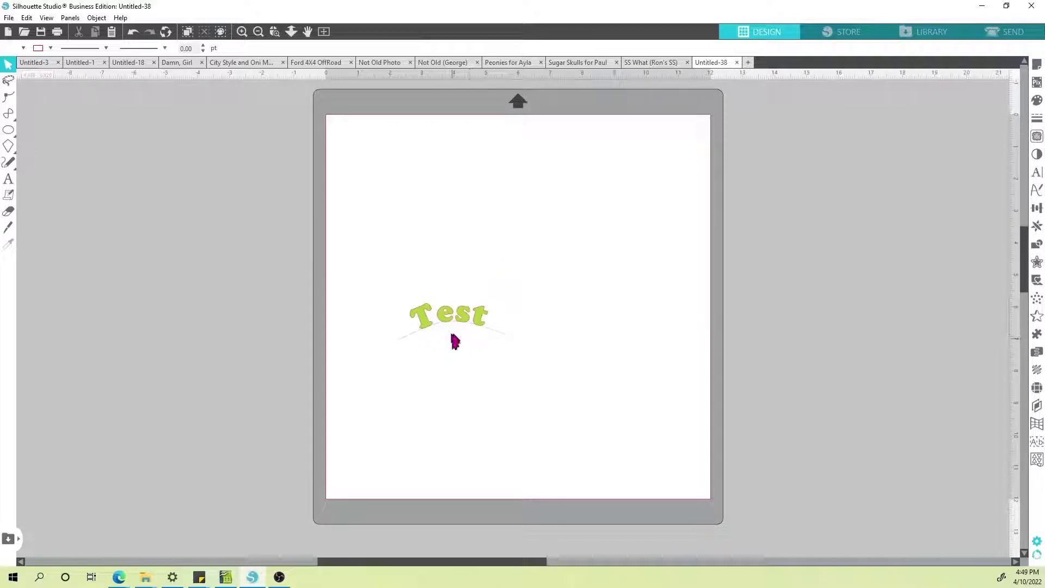
Draw the straight top edge and both sides of a new shape above the text
mouse_move(8, 113)
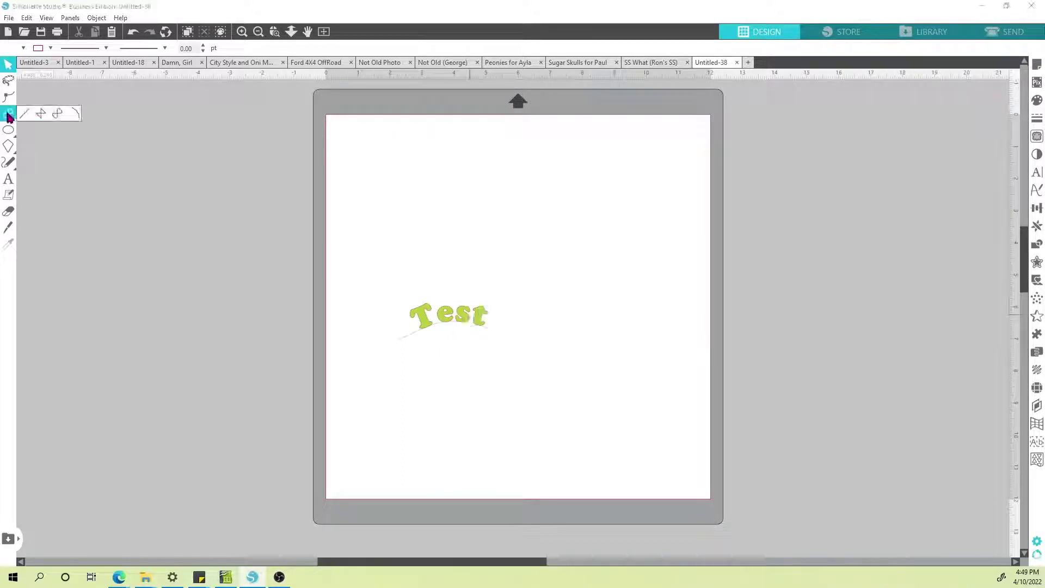
click(42, 113)
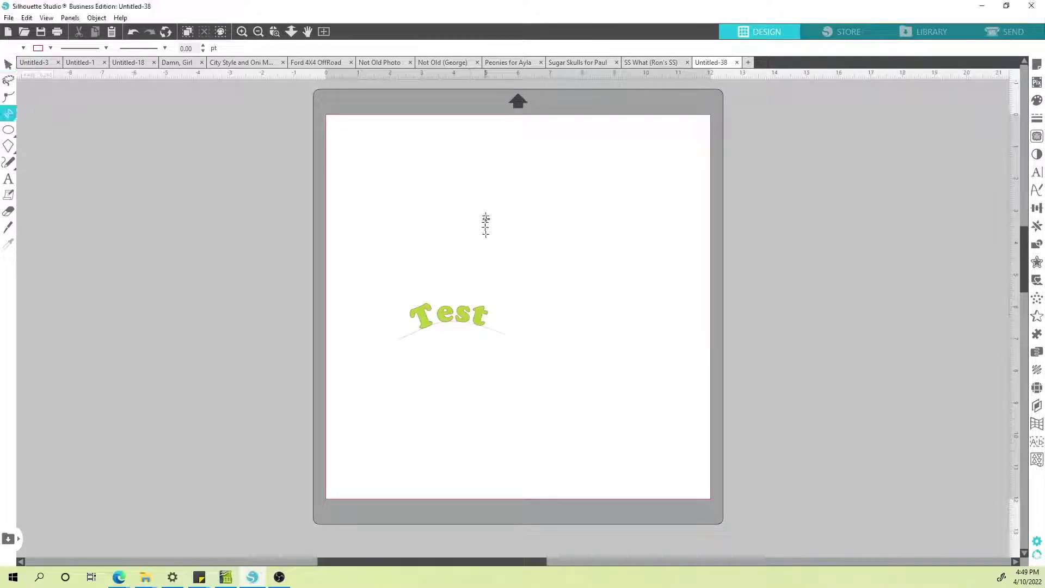
click(479, 213)
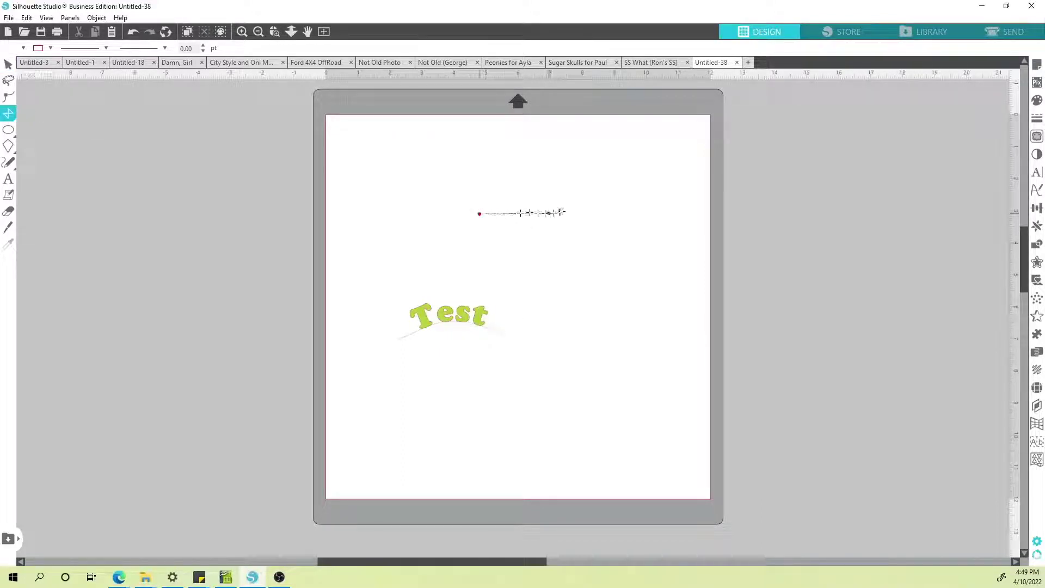
click(618, 214)
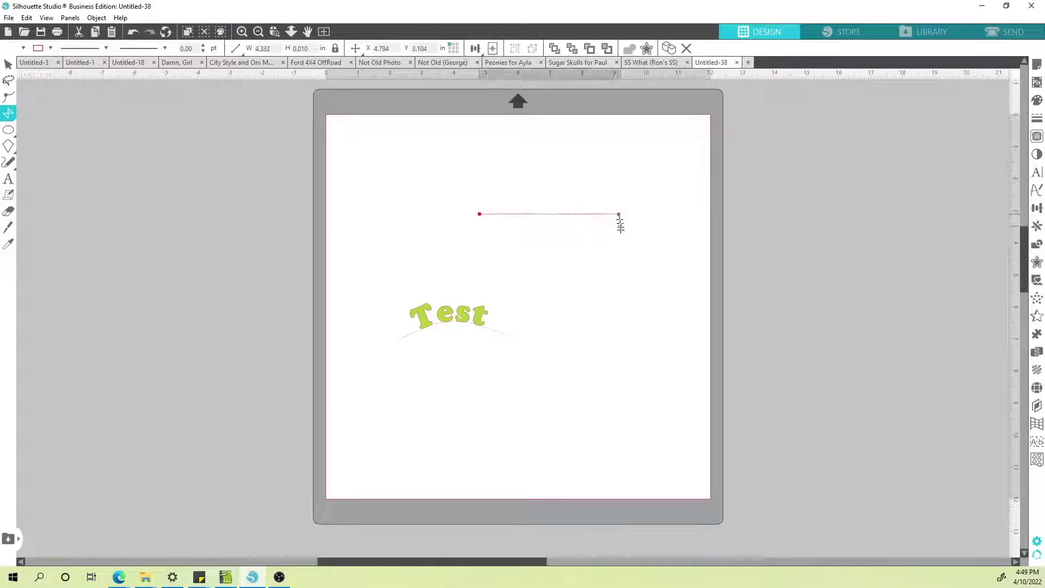
click(619, 270)
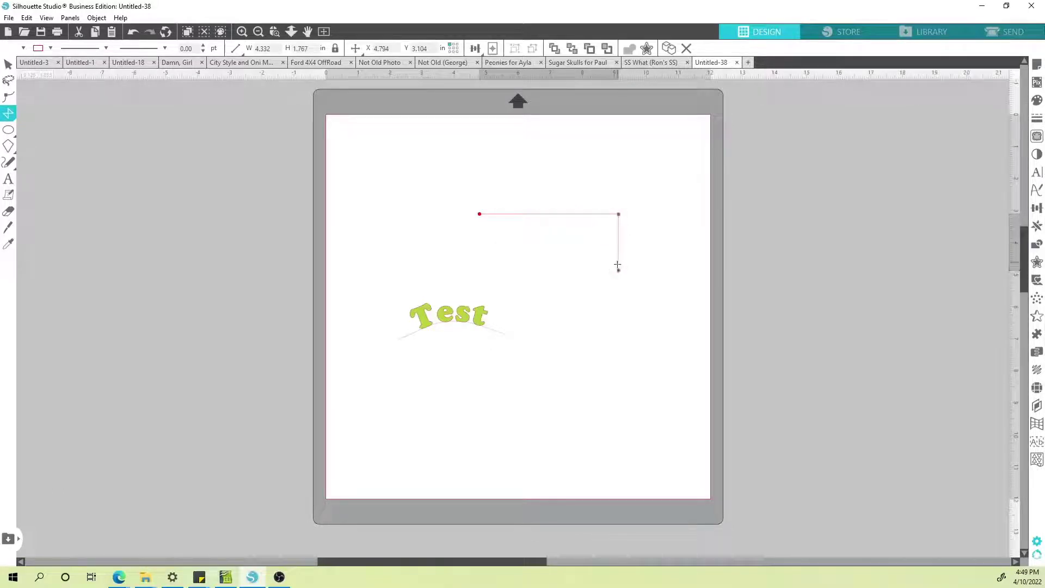
key(Escape)
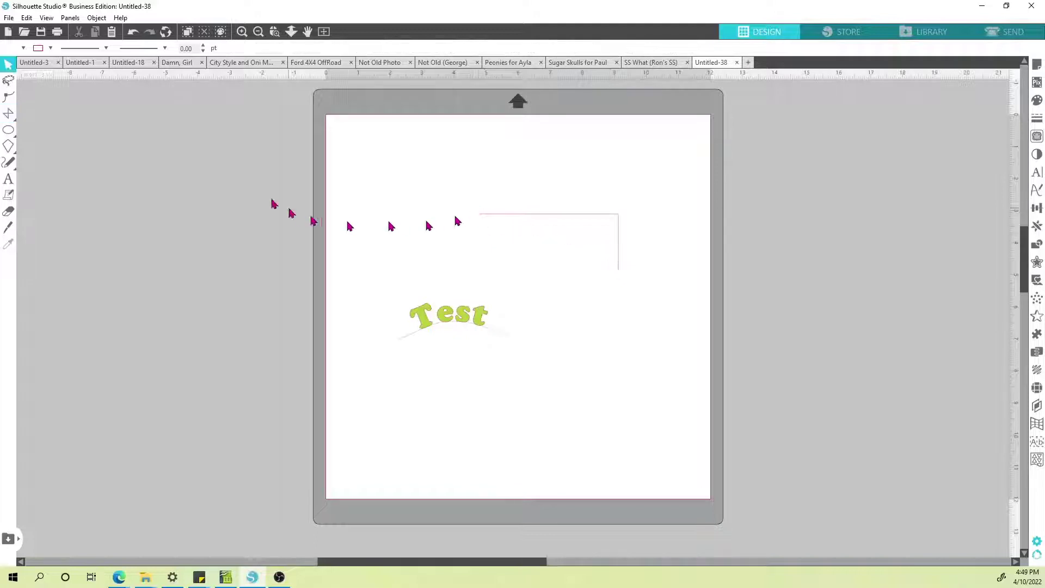
click(8, 113)
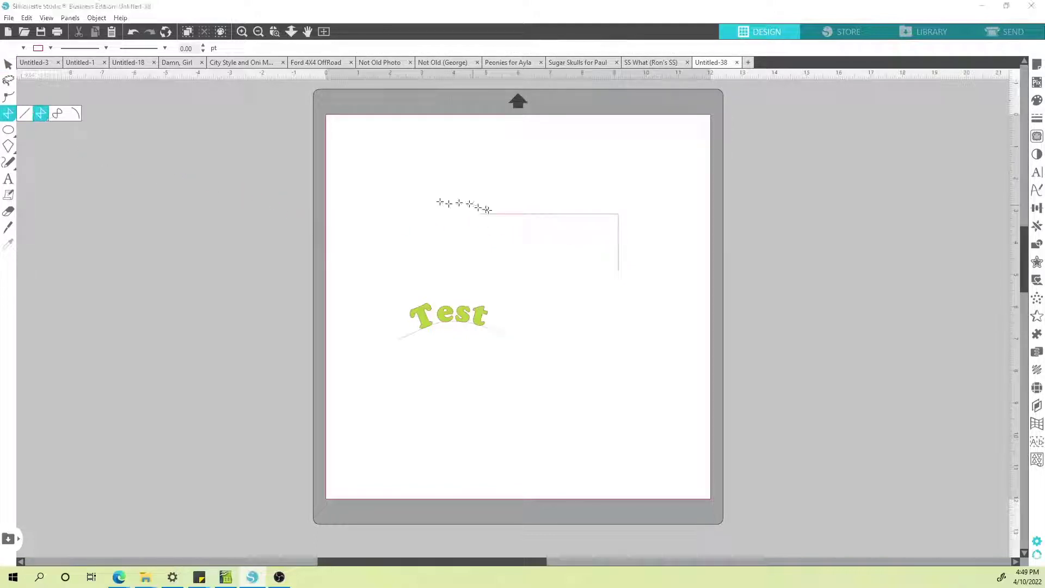
drag(481, 214, 484, 271)
click(9, 111)
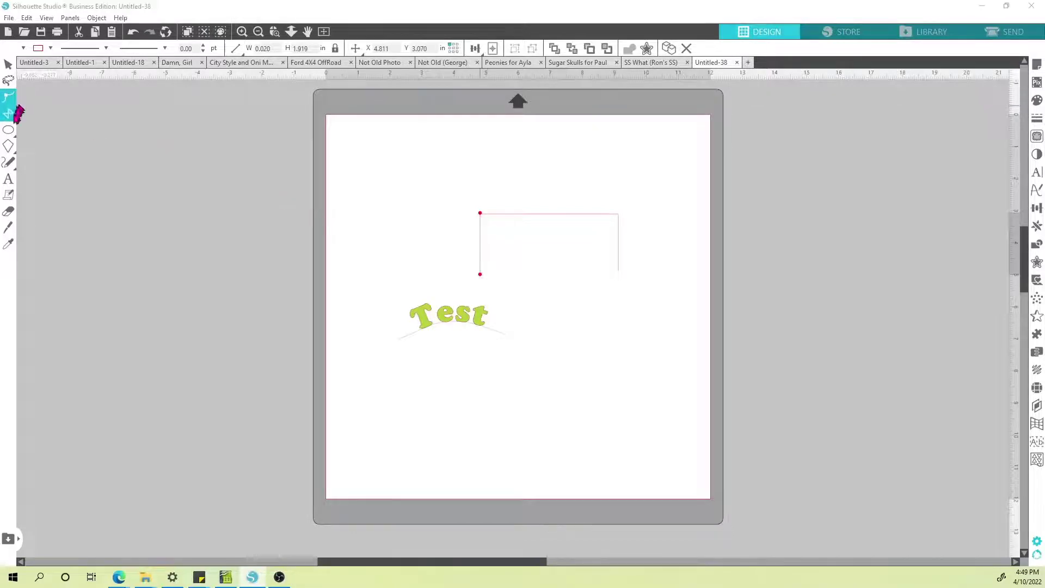
Add a wavy S-curved bottom edge joining the bottoms of the two sides
click(482, 273)
mouse_move(530, 272)
mouse_down()
mouse_move(556, 249)
mouse_move(583, 249)
mouse_move(618, 270)
mouse_up()
click(618, 270)
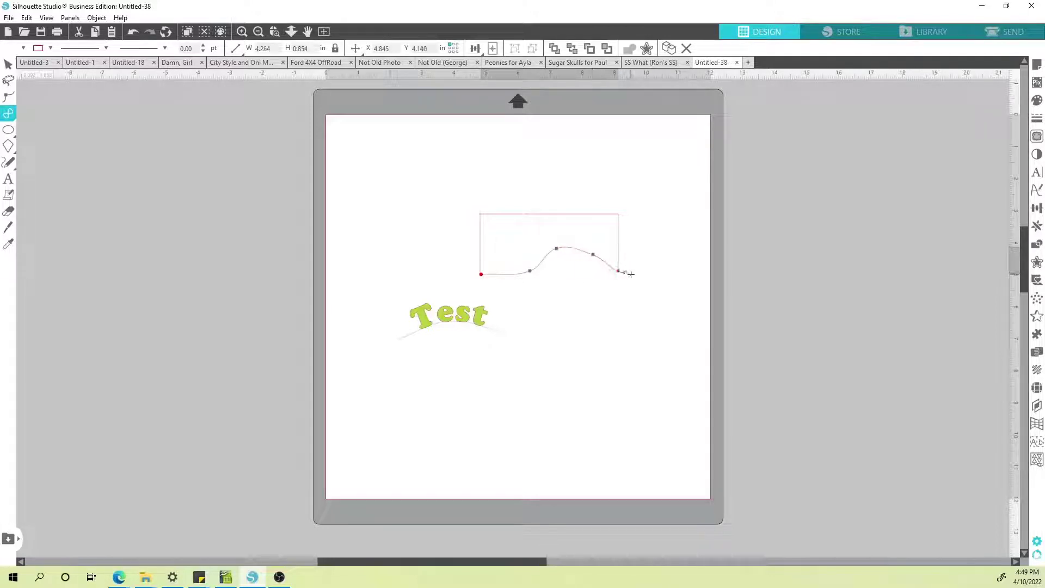
key(Escape)
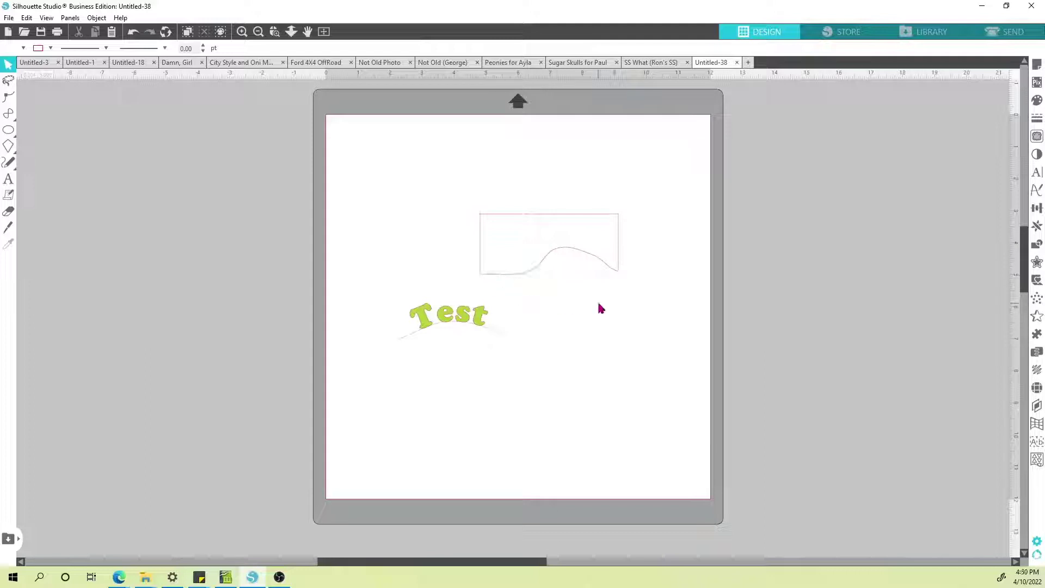
Move the Test text onto the wavy shape, widen spacing to 175%, and shift its start left
click(430, 313)
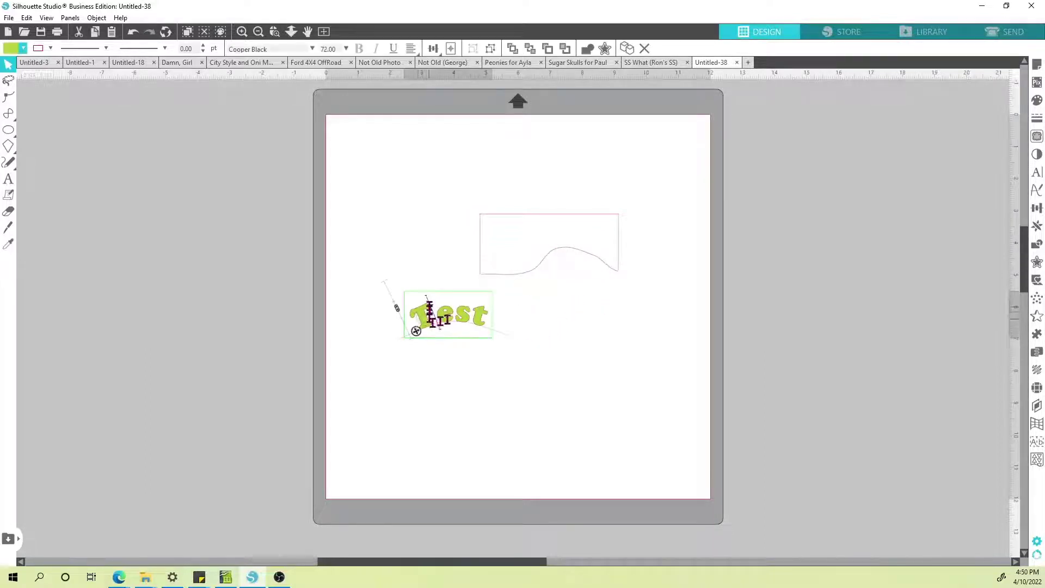
drag(416, 330, 522, 270)
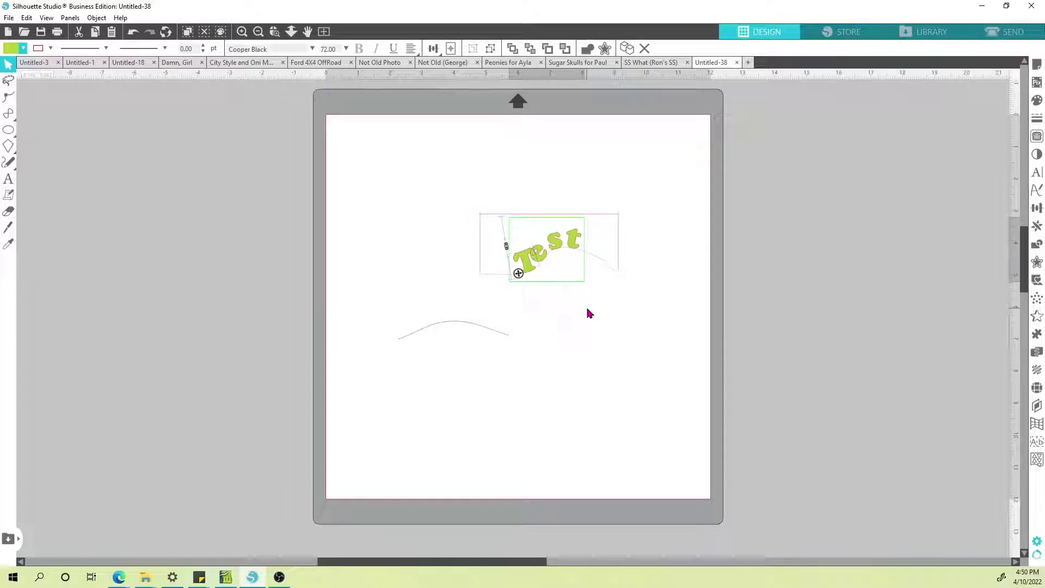
click(1037, 173)
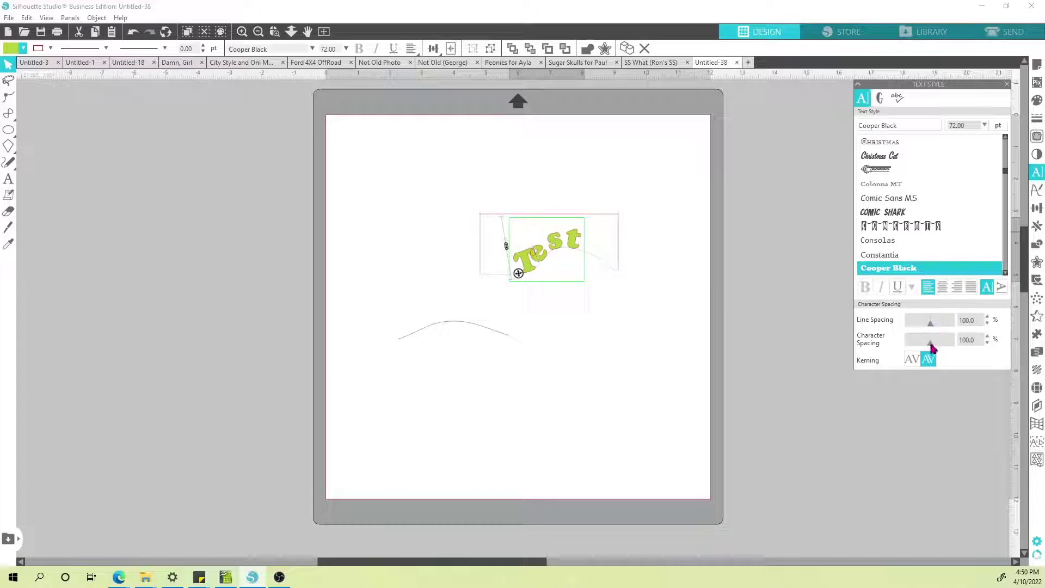
drag(930, 343, 943, 343)
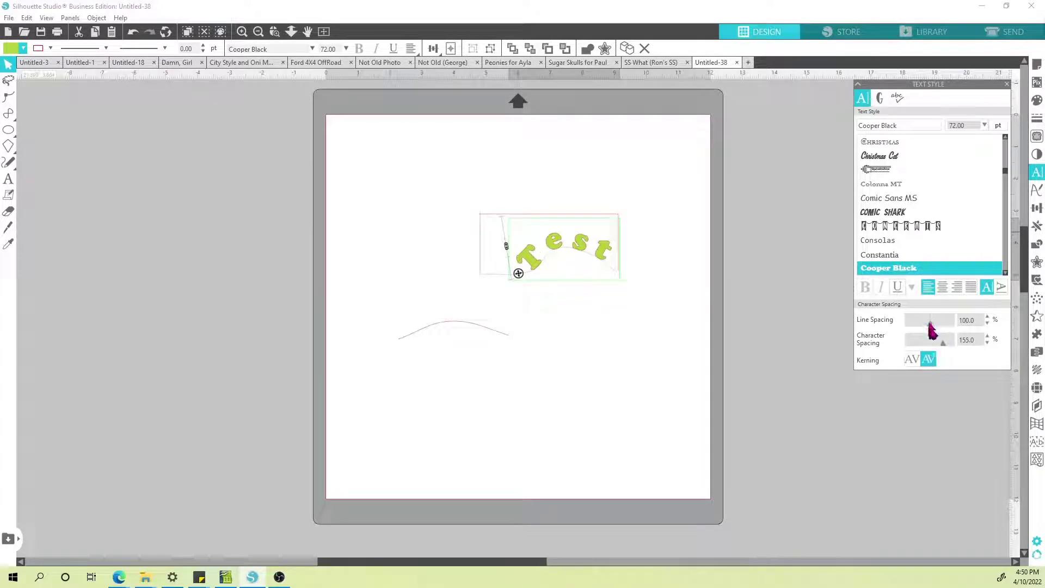
drag(945, 344, 948, 344)
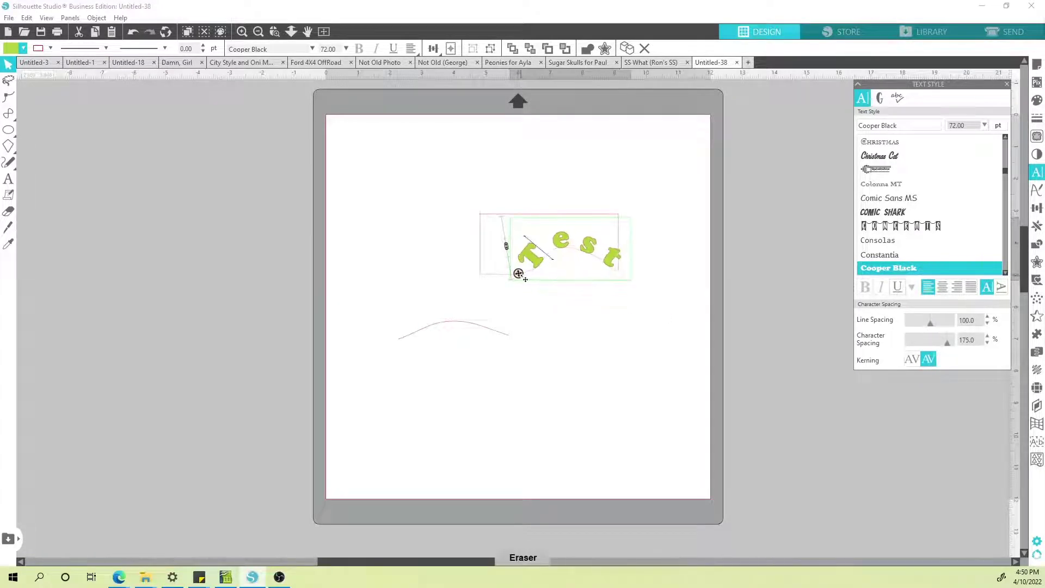
drag(518, 273, 501, 275)
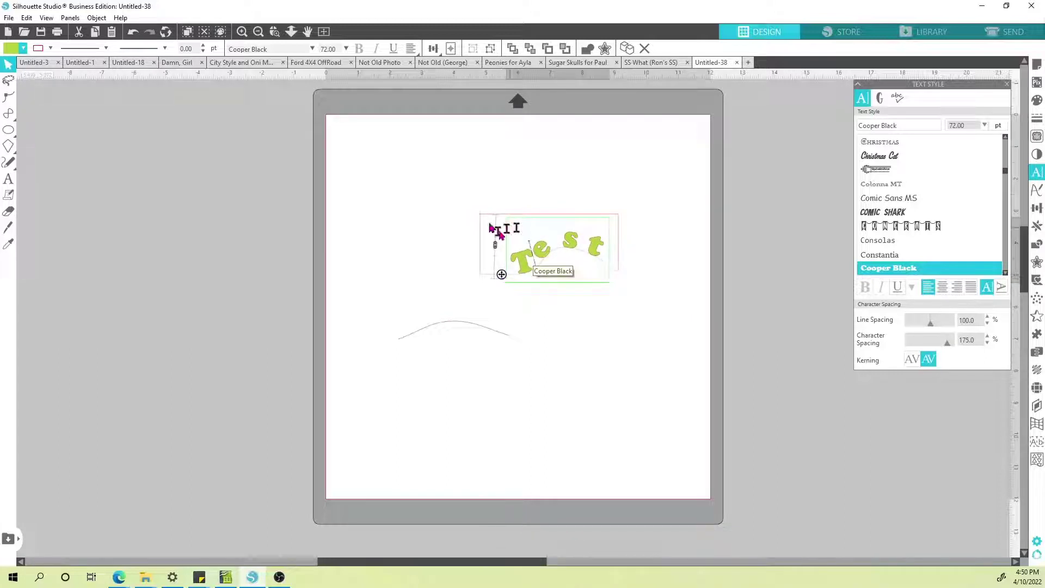
Change the Test font size to 146 pt, then settle on 125 pt
click(336, 49)
text(146)
key(Return)
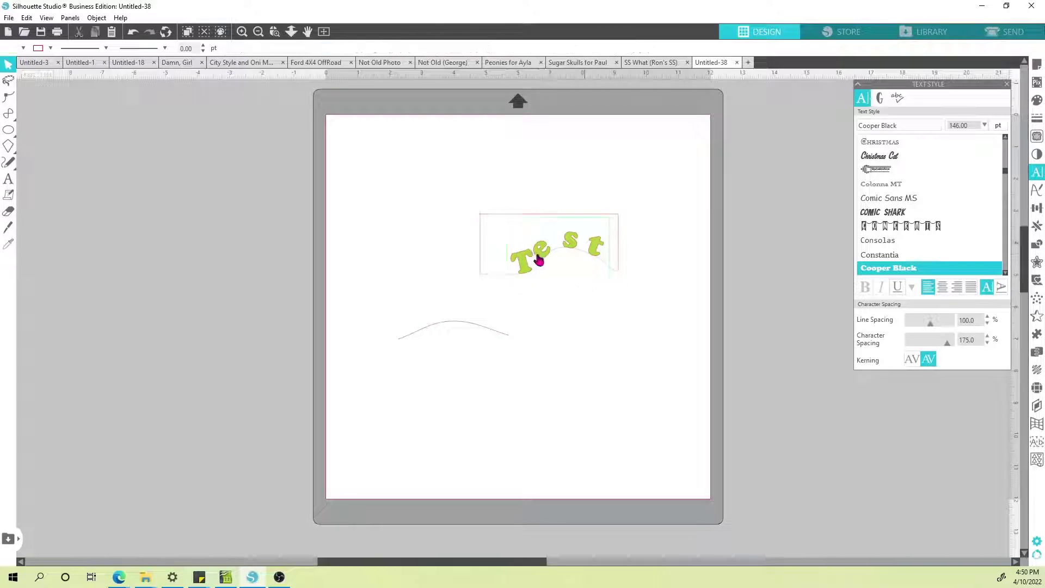
click(538, 259)
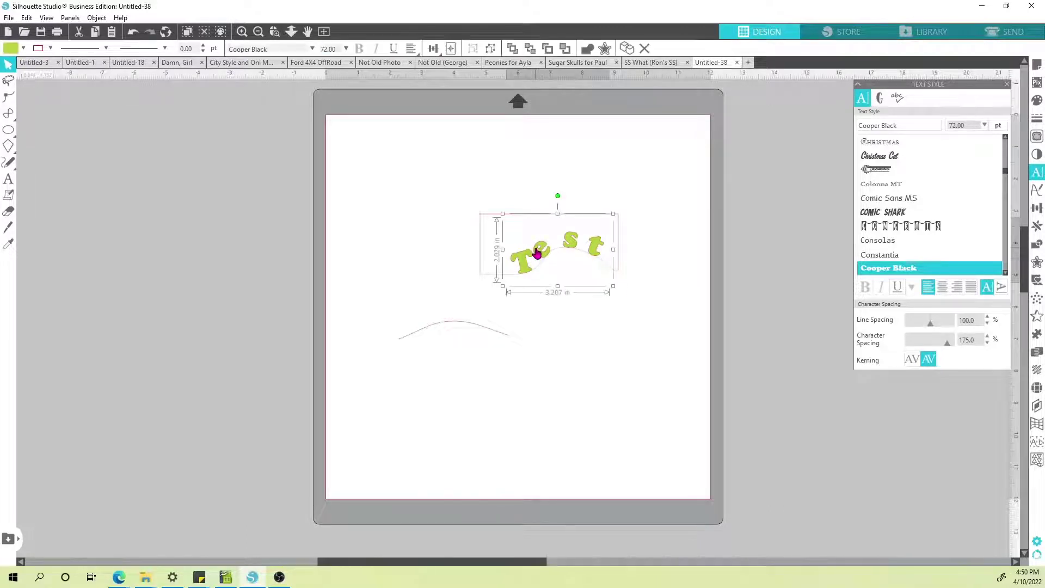
click(329, 48)
text(146)
key(Return)
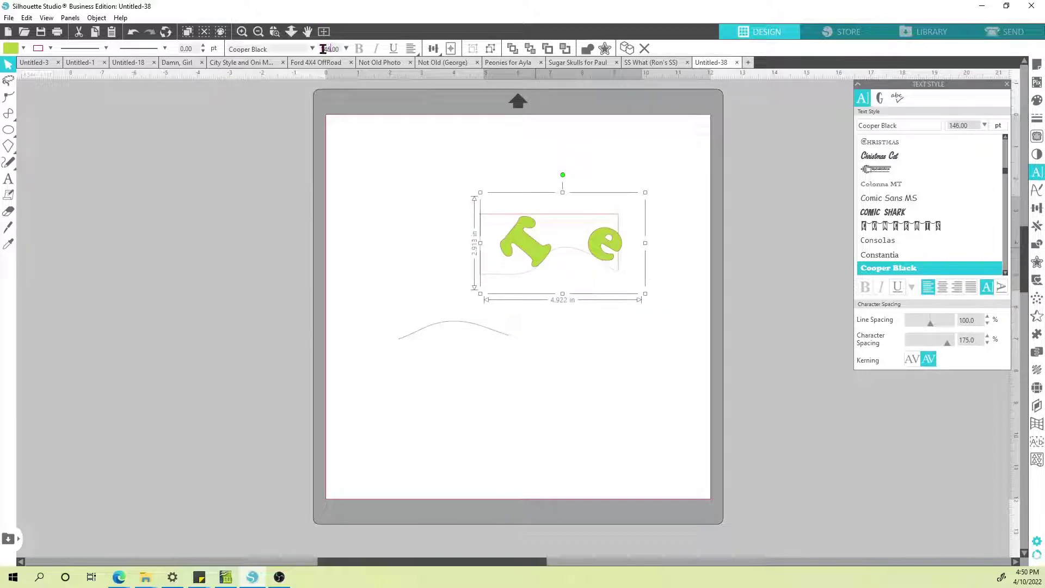
text(125)
key(Return)
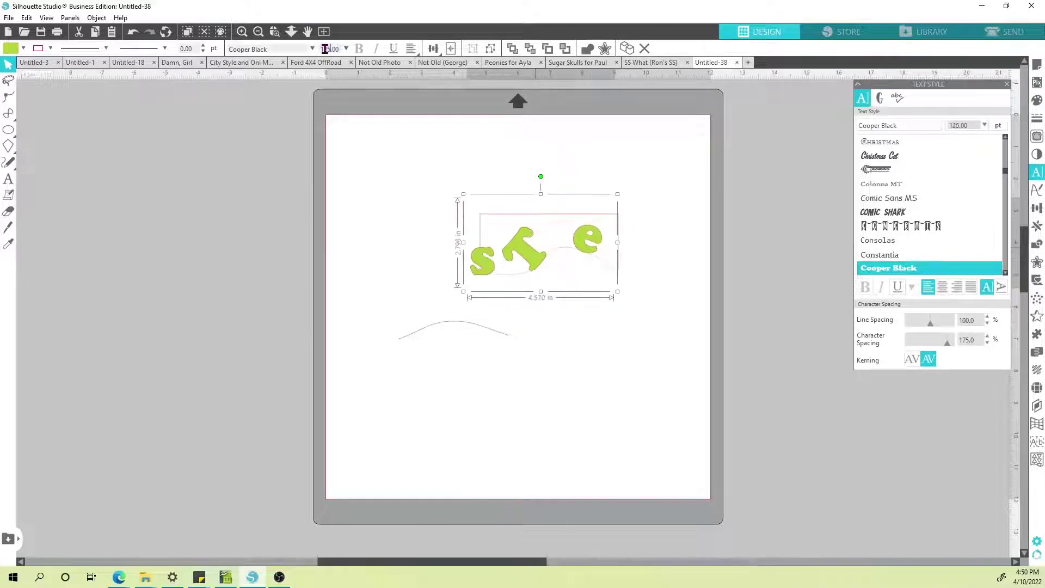
Slide the text along its path and tighten character spacing to 80%
drag(526, 259, 481, 274)
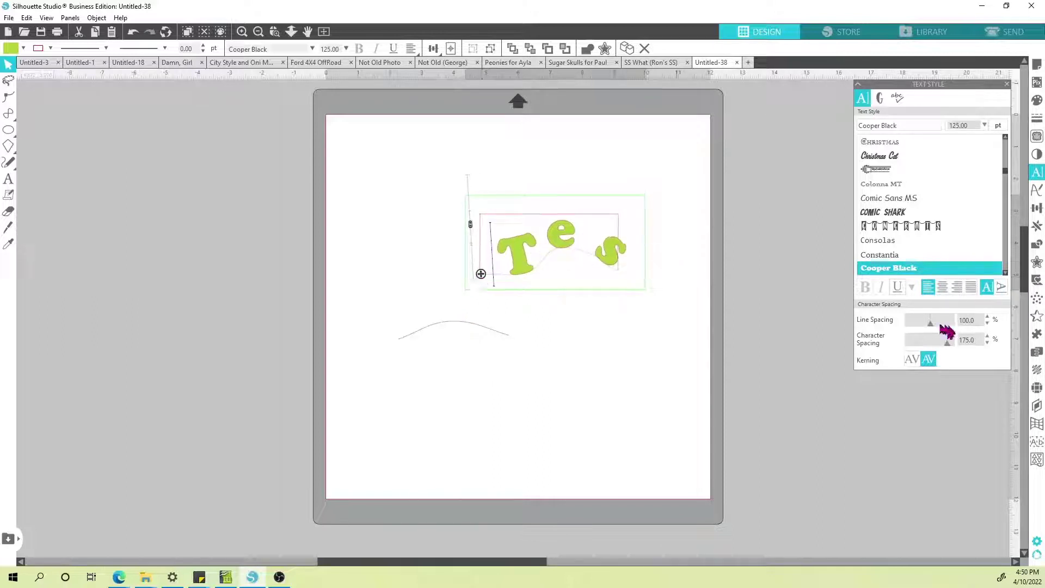
mouse_move(947, 343)
mouse_down()
mouse_move(926, 354)
mouse_move(935, 344)
mouse_up()
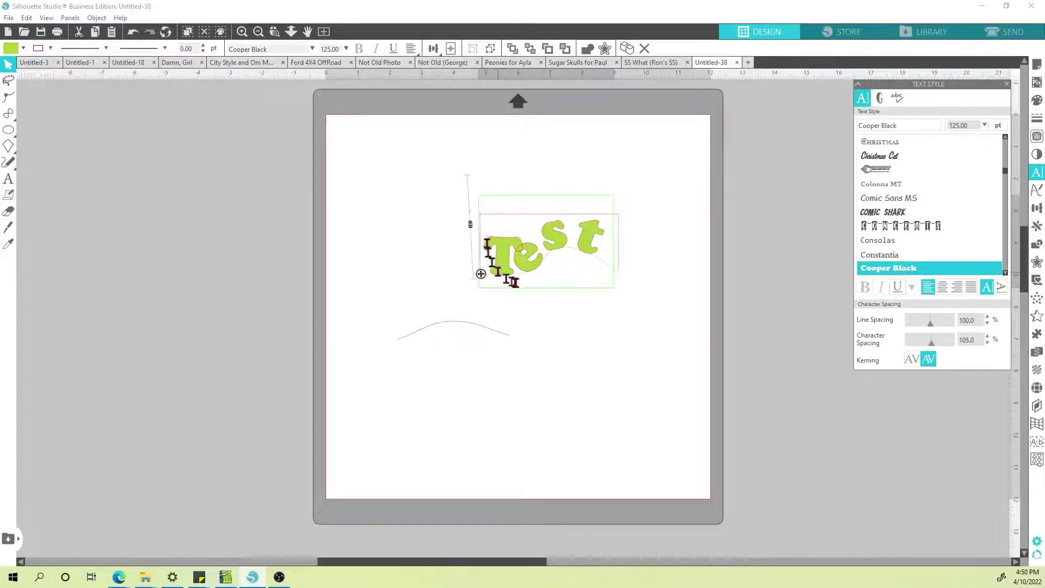
drag(481, 274, 398, 345)
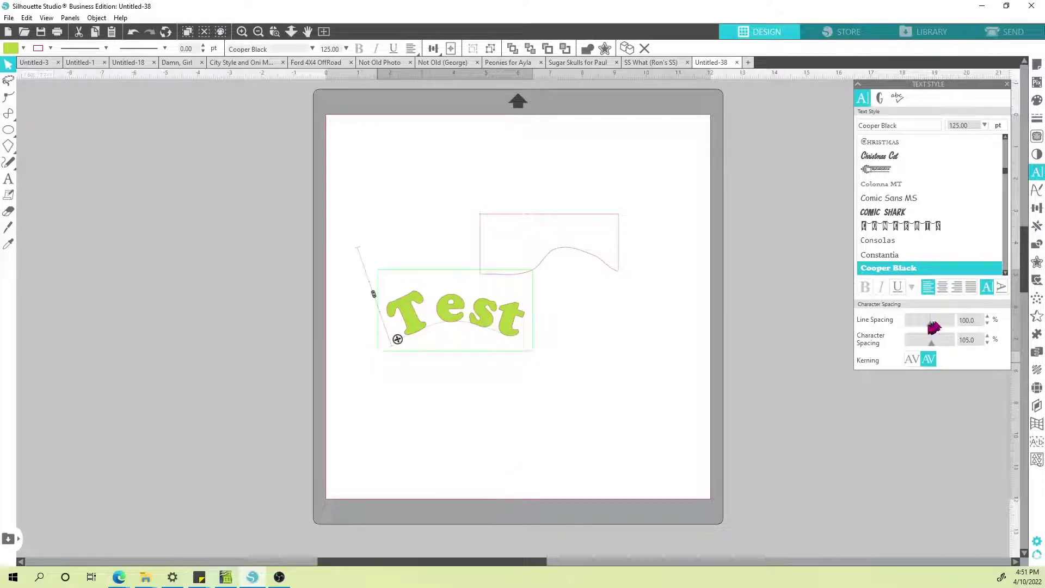
drag(932, 342, 923, 347)
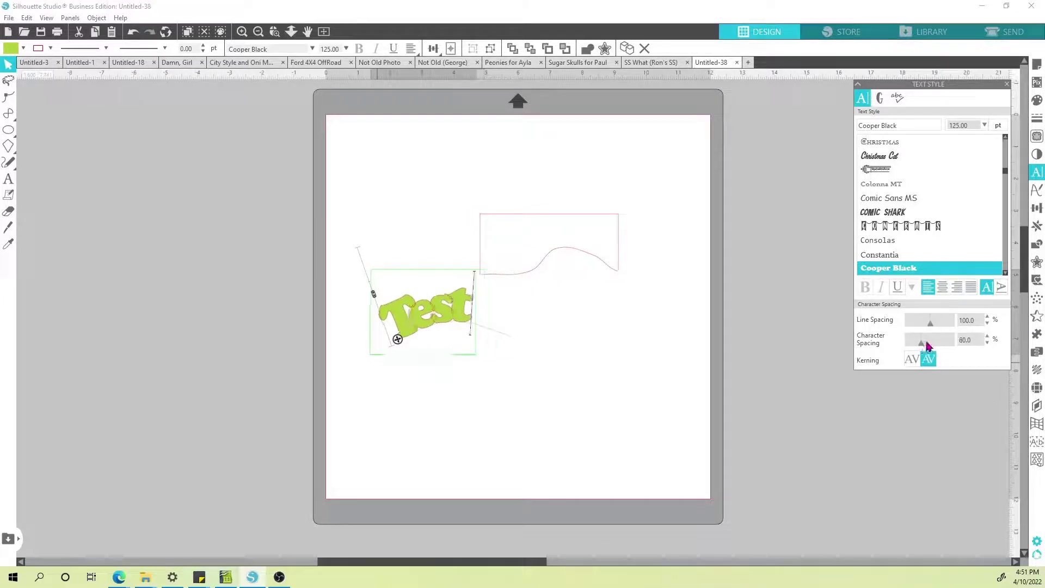
Delete the Test text and the wavy guide shape from the page
click(432, 401)
drag(348, 297, 544, 359)
key(Delete)
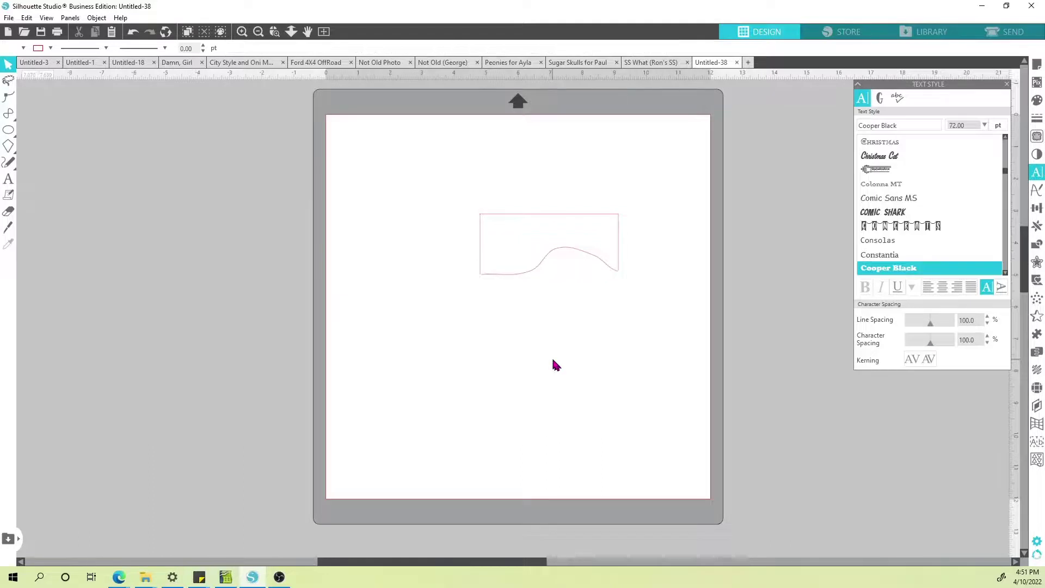
drag(439, 194, 684, 293)
key(Delete)
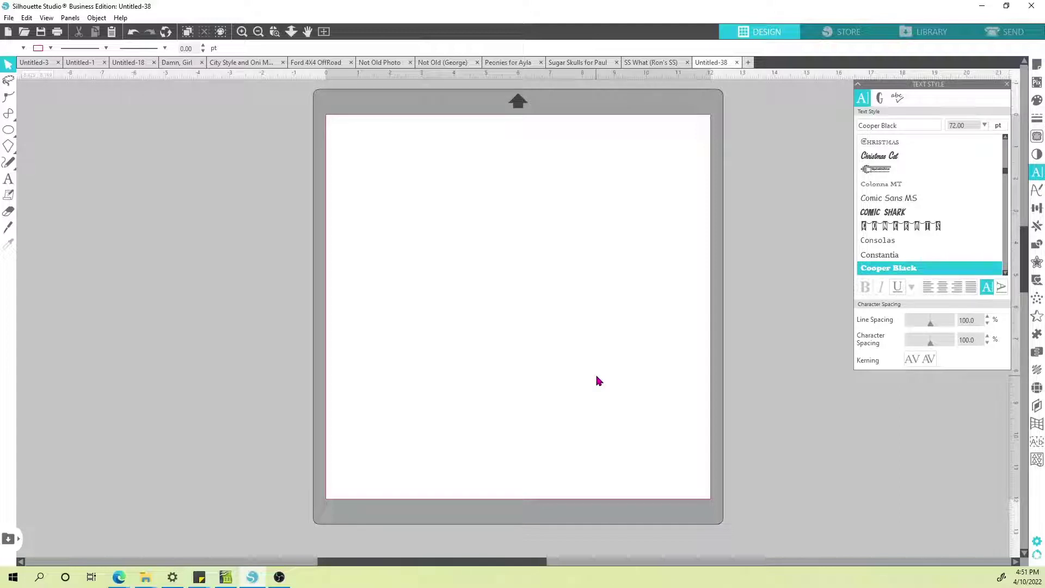
Open the Warp options panel
scroll(1017, 427, down, 4)
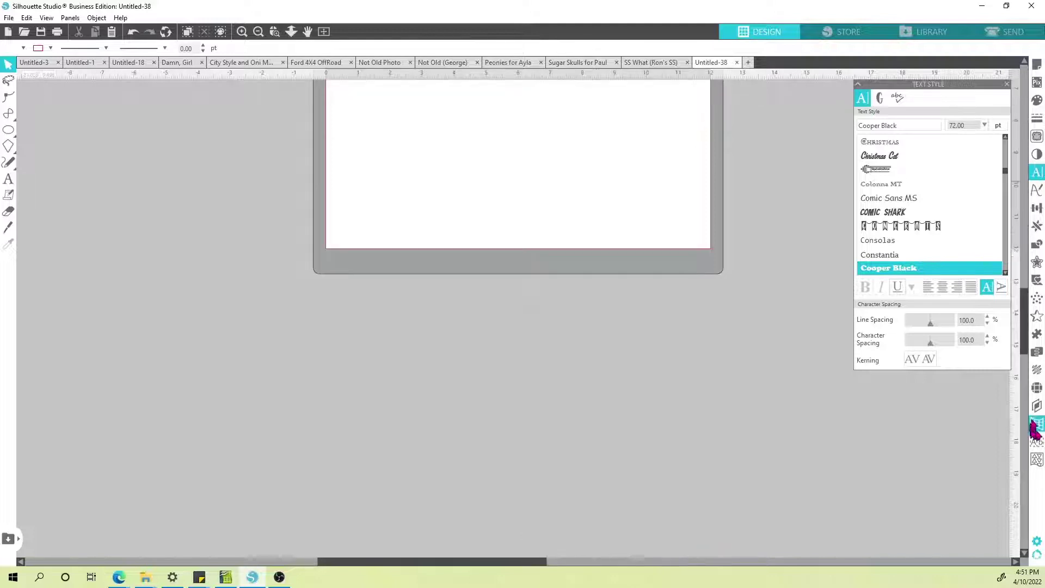
click(1035, 427)
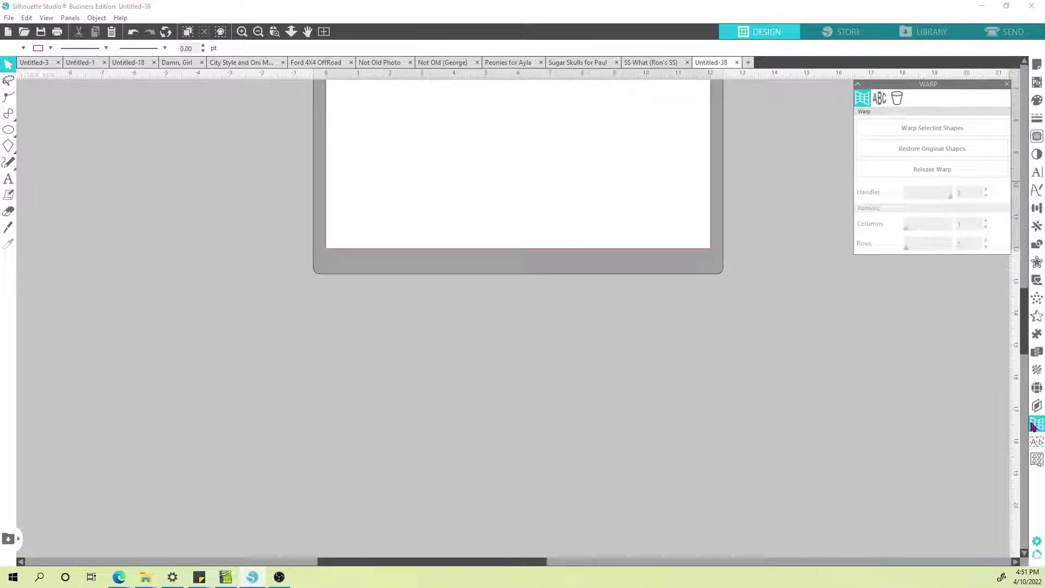
scroll(965, 426, up, 4)
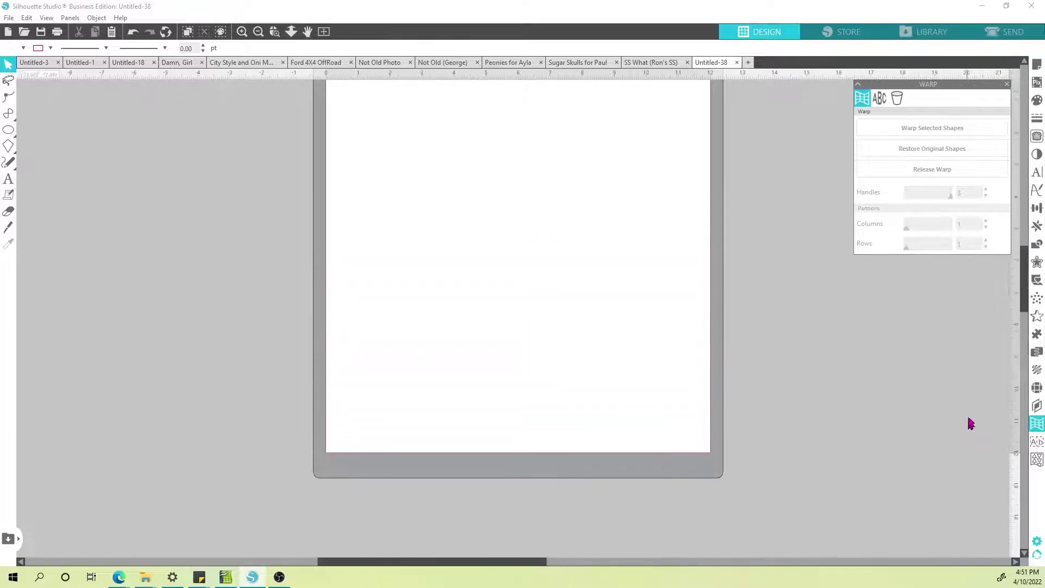
scroll(970, 420, up, 2)
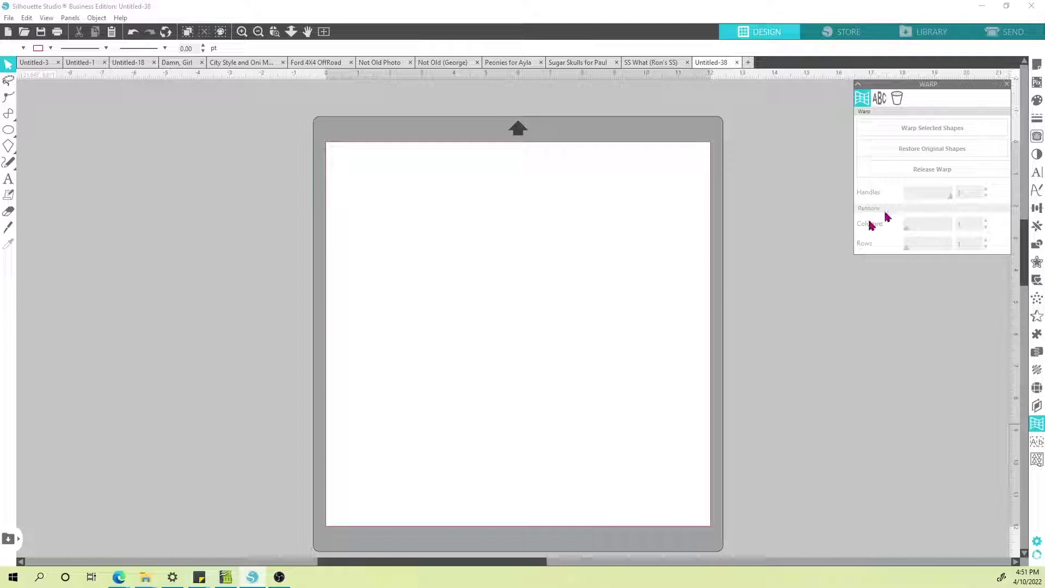
Type 'Testing' in Cooper Black on the mat, correct the typo, and select it
click(8, 179)
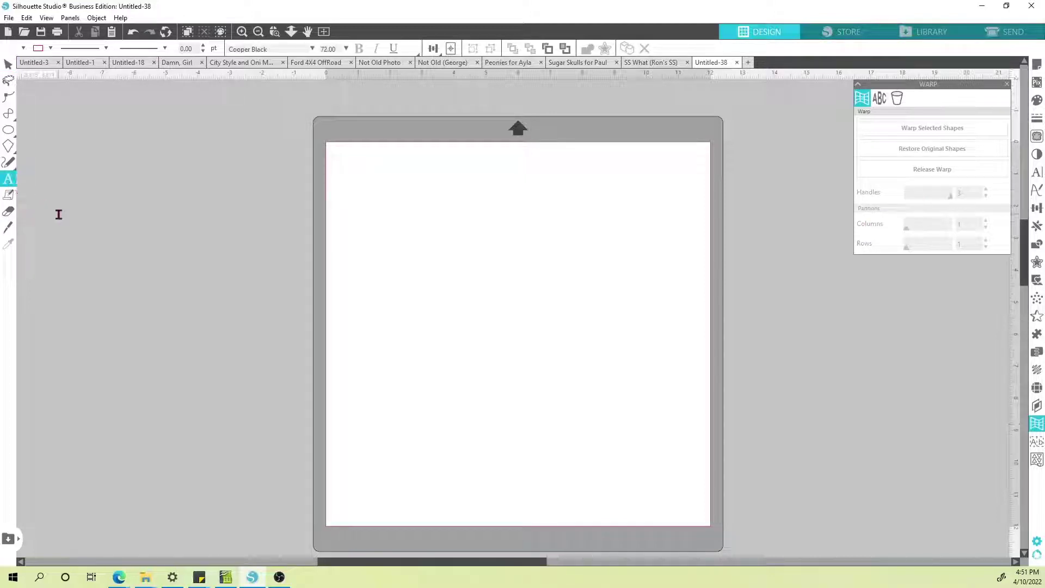
click(404, 289)
click(408, 267)
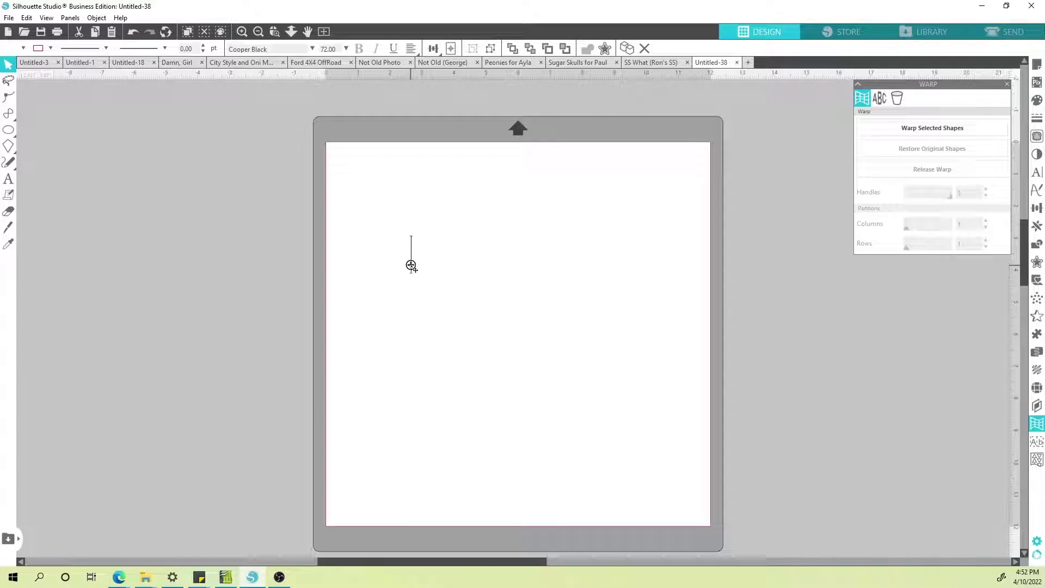
text(Testing)
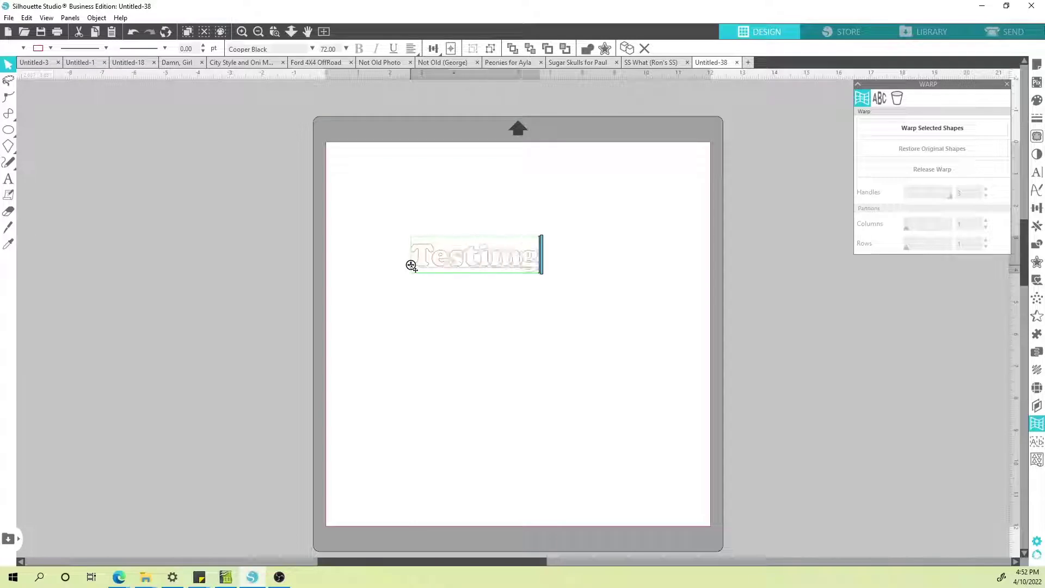
key(BackSpace)
key(BackSpace)
text(ng)
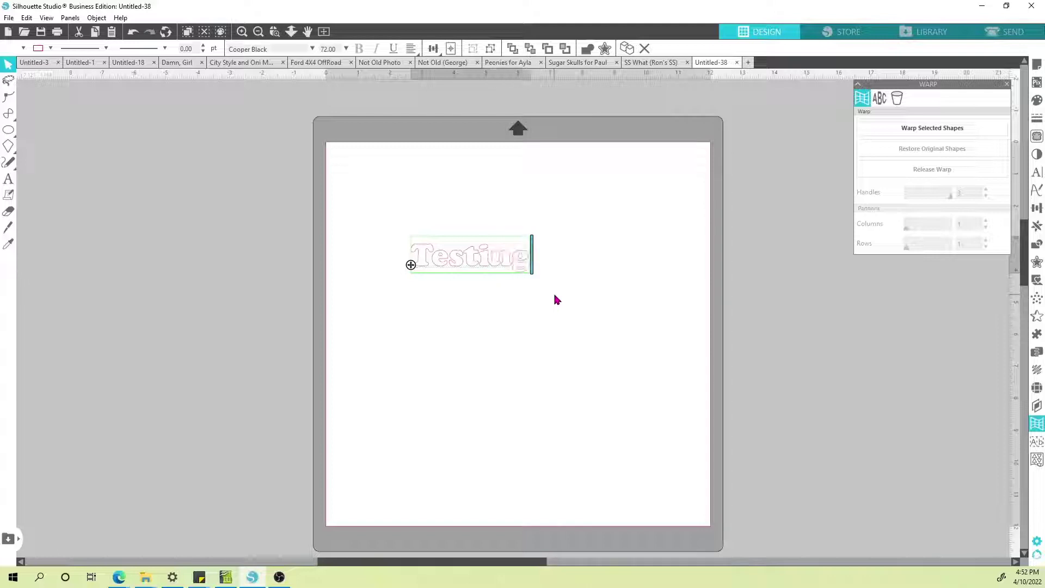
click(553, 311)
click(488, 260)
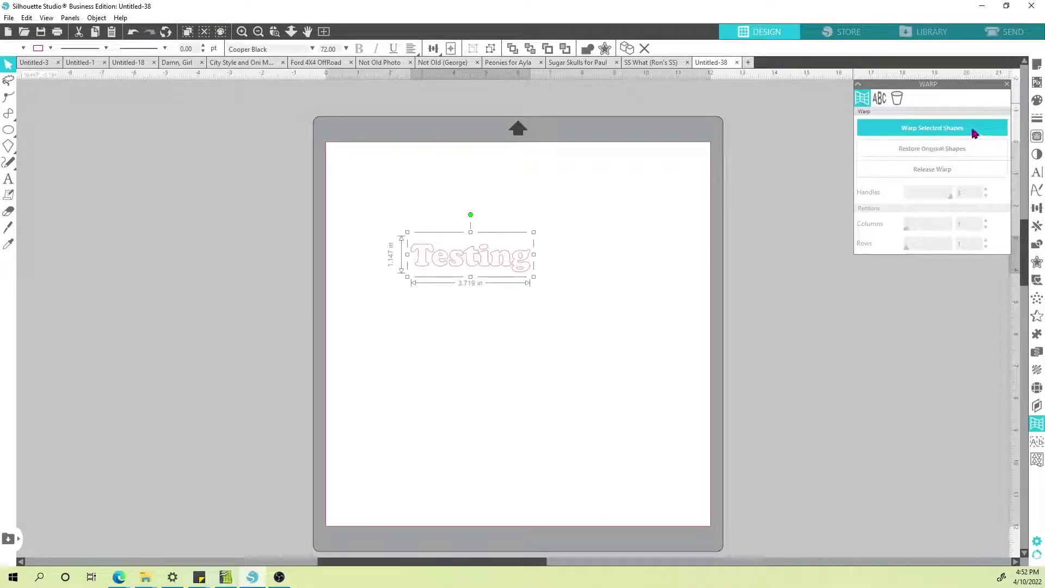
Apply a tilted ABC warp template to Testing and raise its top warp handles
click(880, 100)
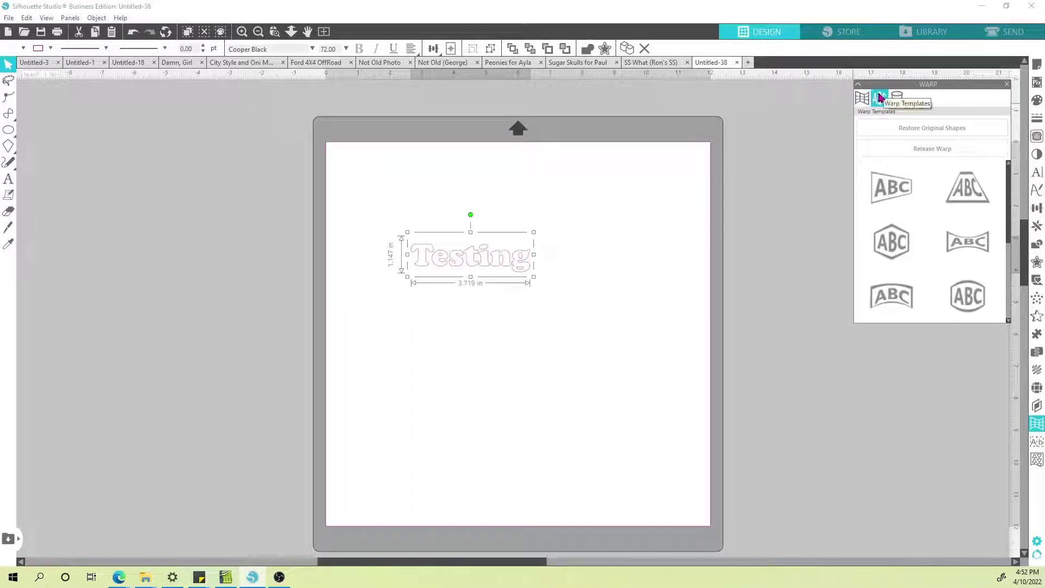
drag(1011, 212, 974, 275)
click(971, 275)
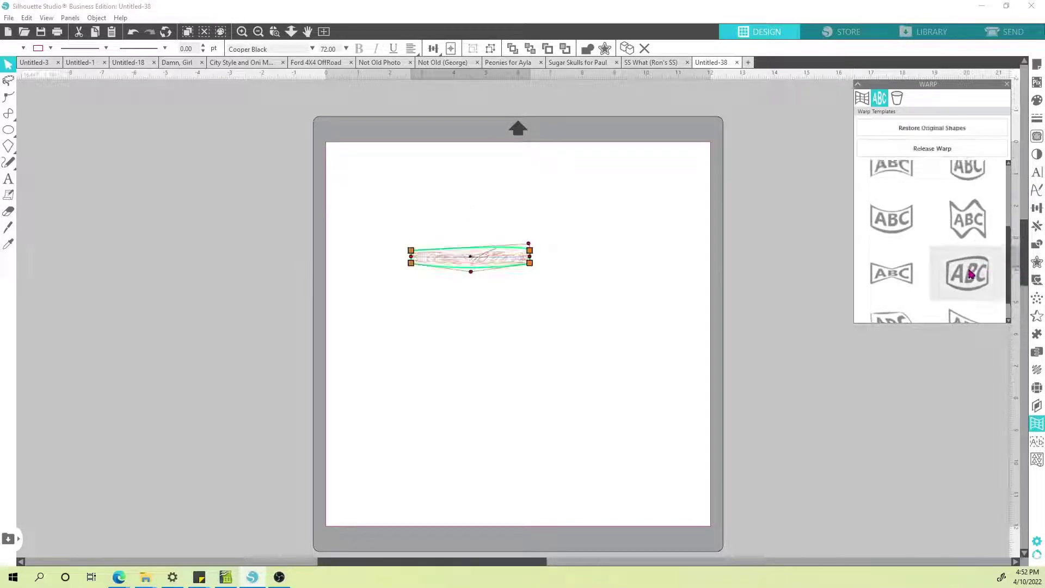
drag(530, 251, 528, 200)
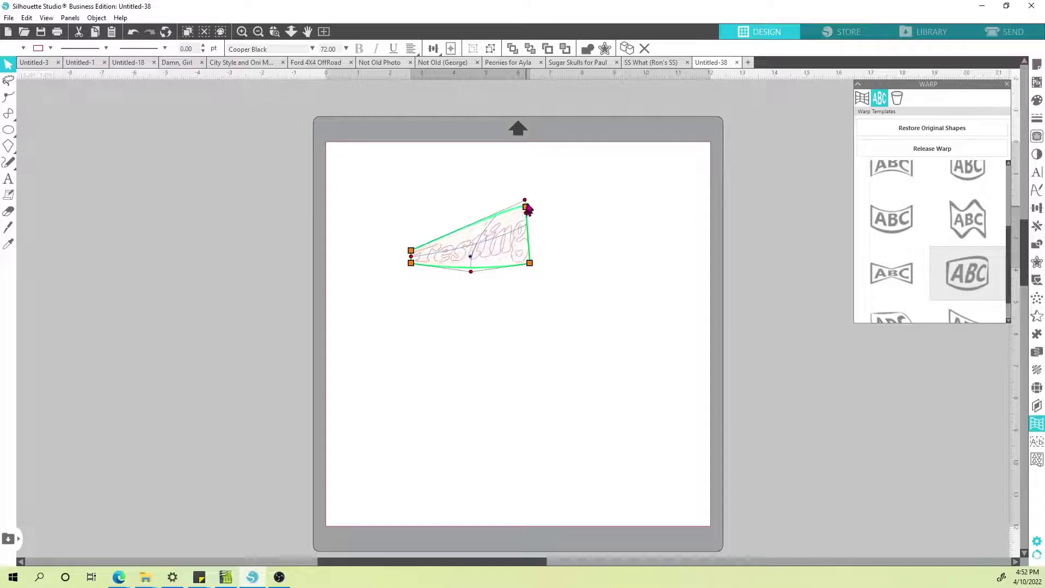
drag(412, 251, 415, 203)
click(560, 308)
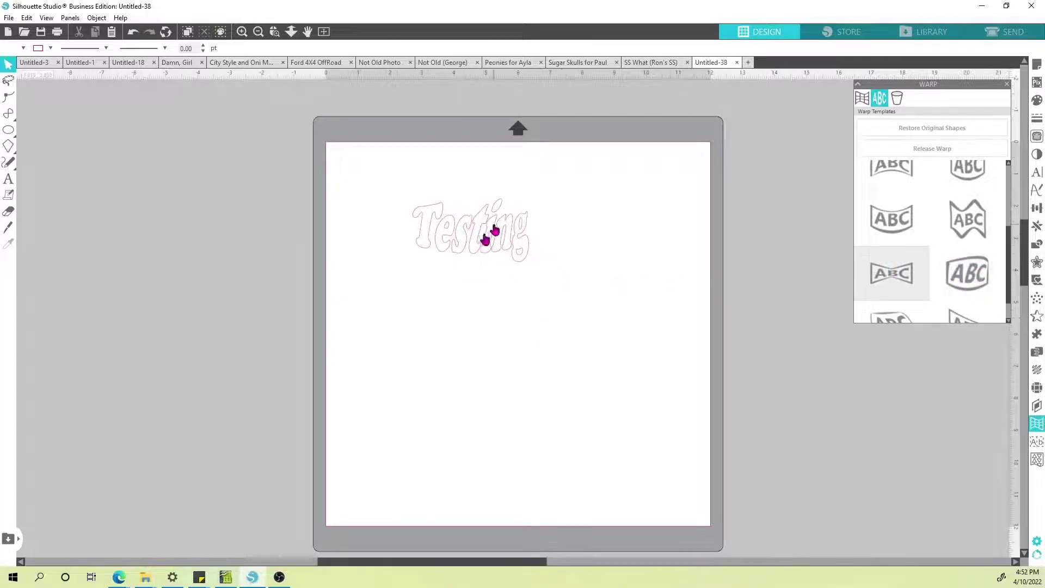
Drag the Testing warp envelope handles to bend the word into a downward-curving bowl
click(494, 230)
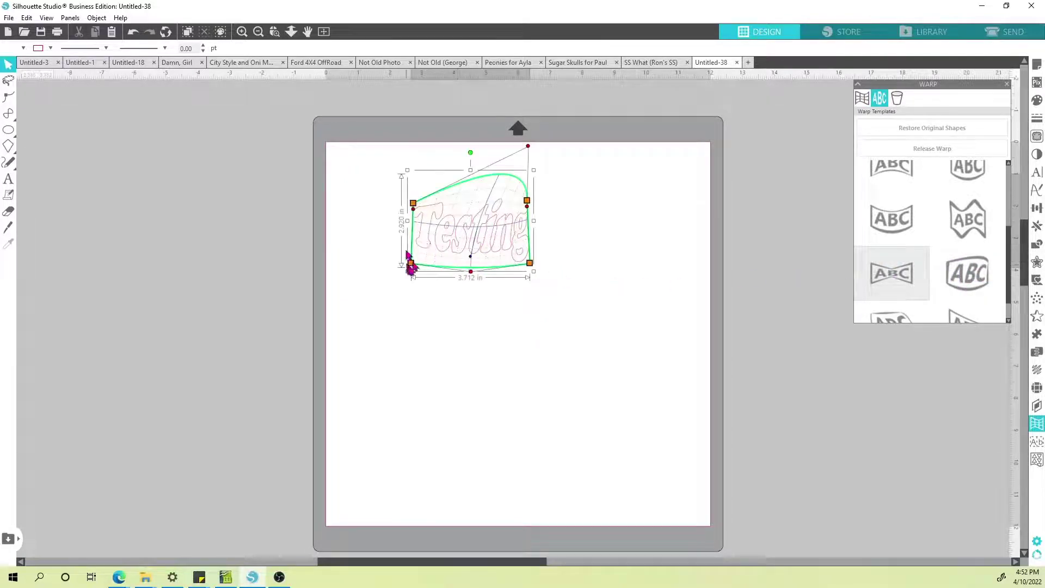
mouse_move(530, 263)
mouse_down()
mouse_move(553, 281)
mouse_move(492, 318)
mouse_move(589, 282)
mouse_move(531, 298)
mouse_move(530, 279)
mouse_up()
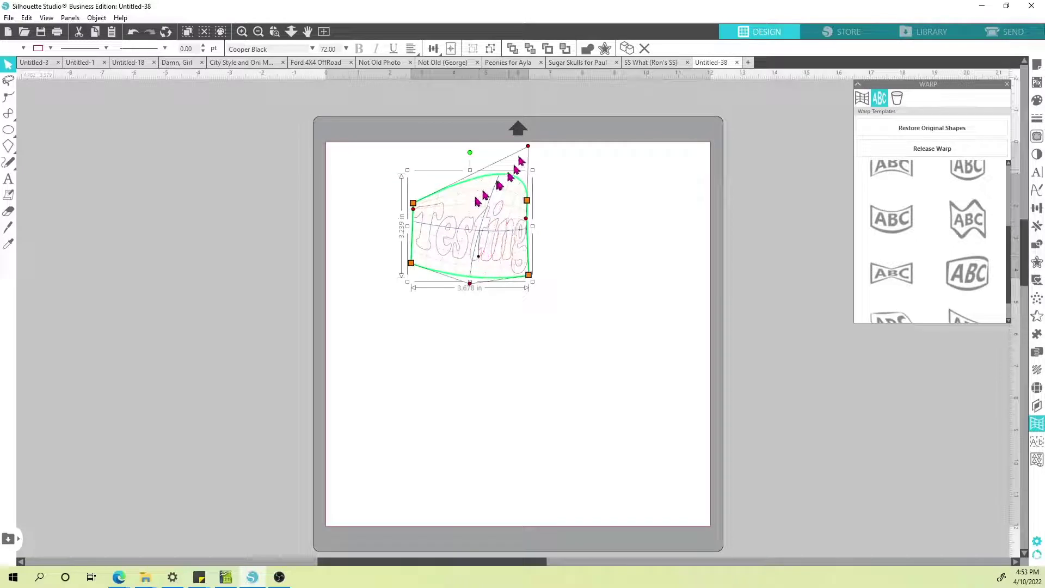
mouse_move(470, 283)
mouse_down()
mouse_move(475, 306)
mouse_move(443, 349)
mouse_move(478, 345)
mouse_move(438, 340)
mouse_move(466, 292)
mouse_up()
drag(516, 149, 474, 224)
drag(472, 294, 467, 351)
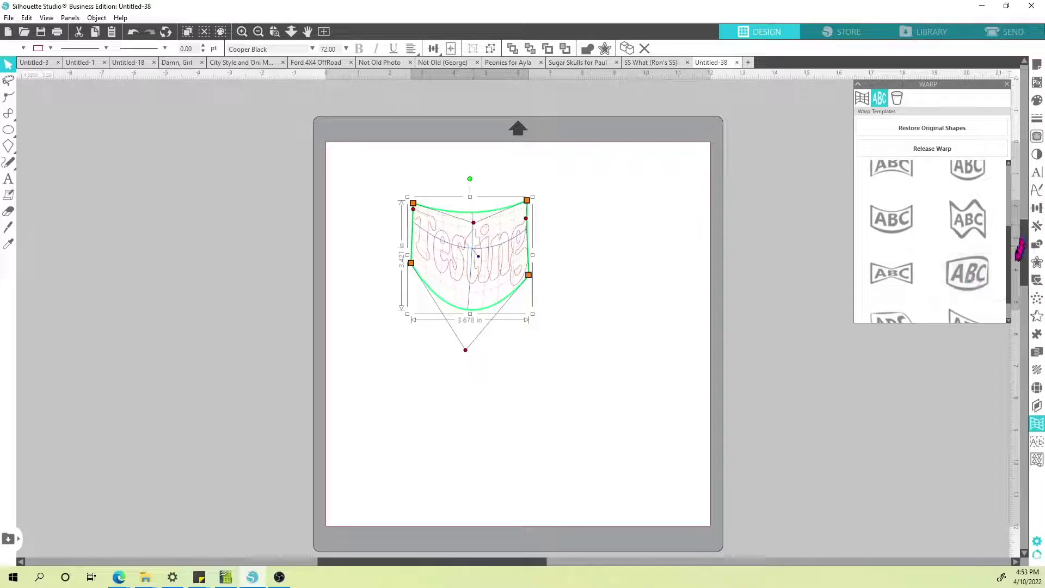
drag(1011, 261, 1013, 316)
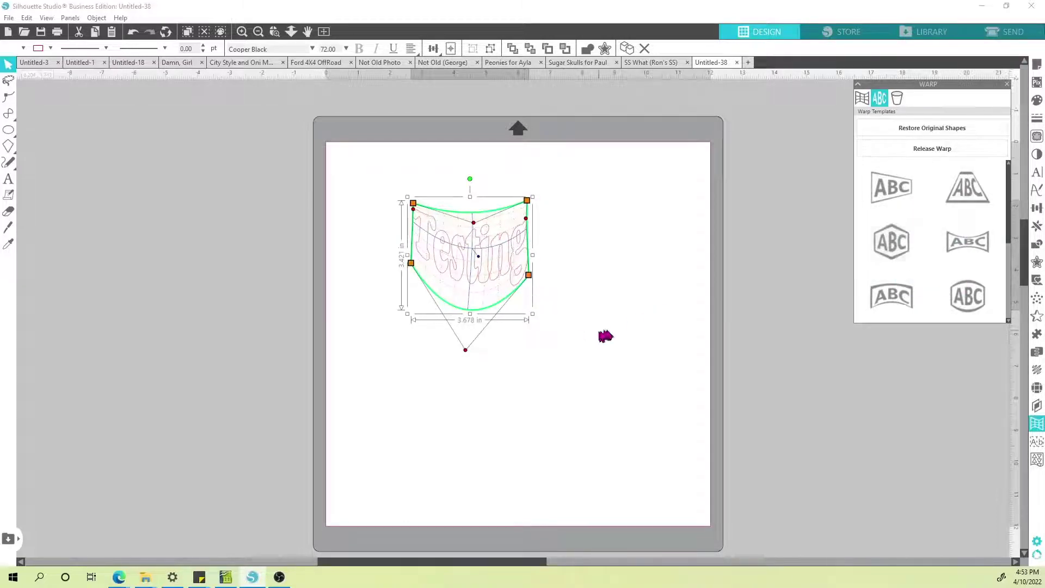
click(605, 337)
click(863, 98)
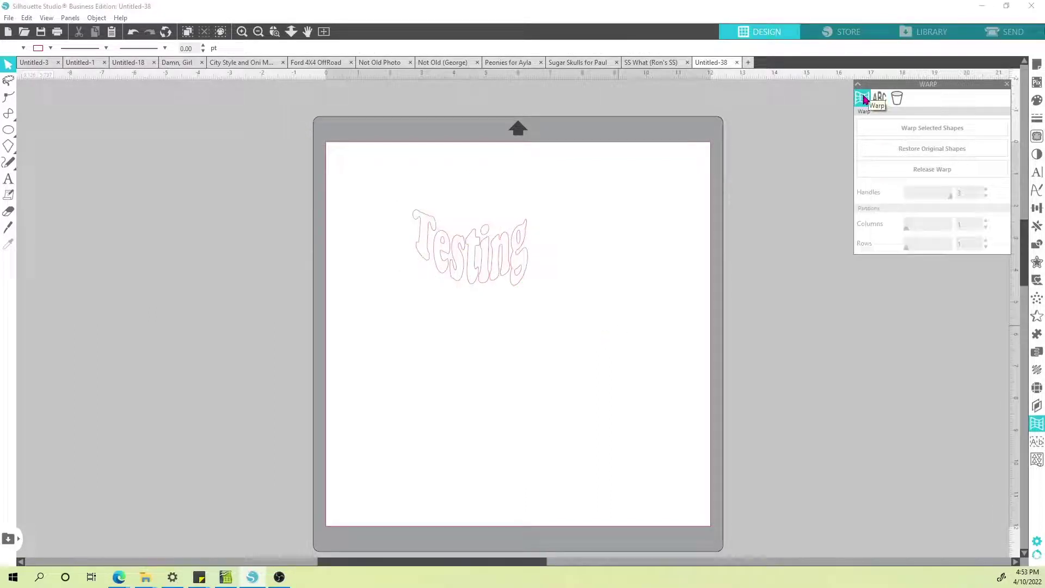
Add the words 'Retro' and 'Font' as text below Testing
key(t)
click(463, 372)
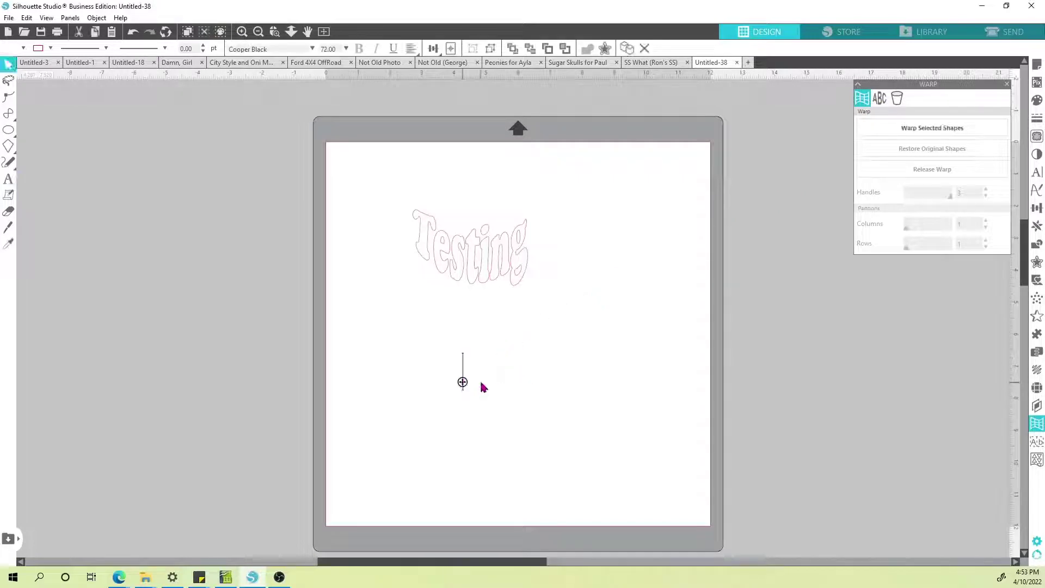
text(Retro)
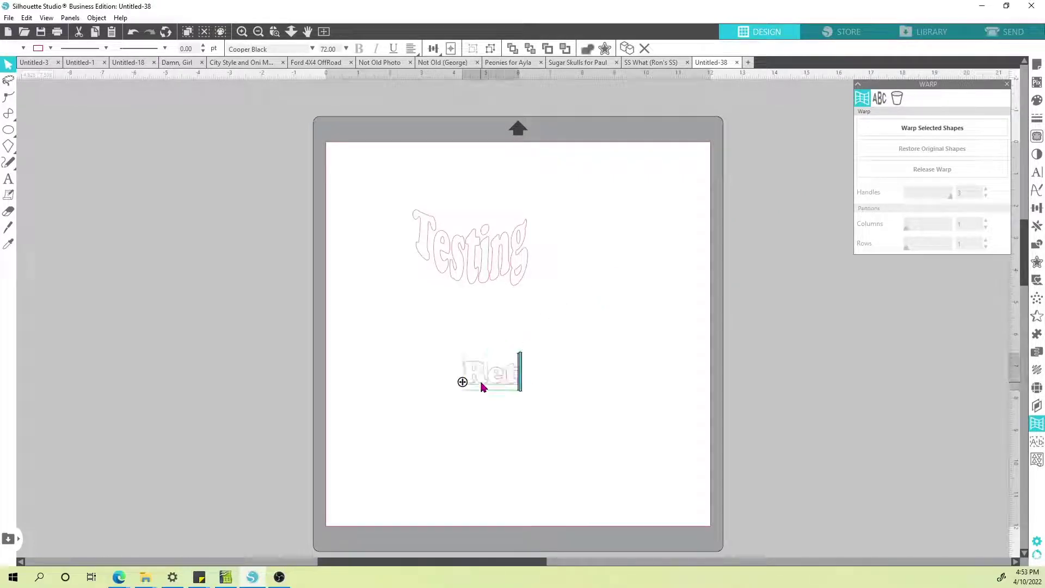
click(511, 420)
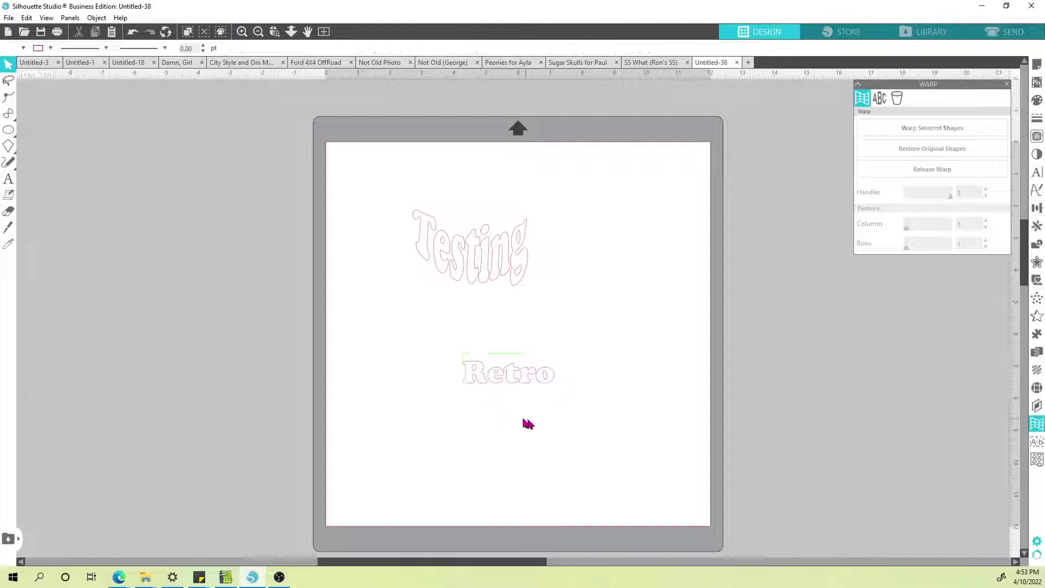
click(521, 418)
text(Fomn)
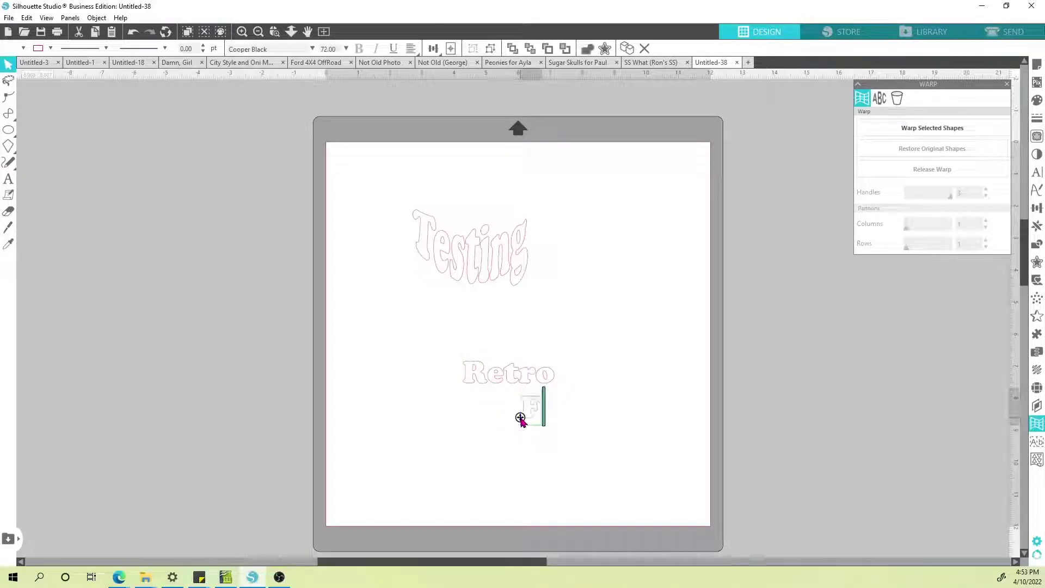
key(BackSpace)
key(BackSpace)
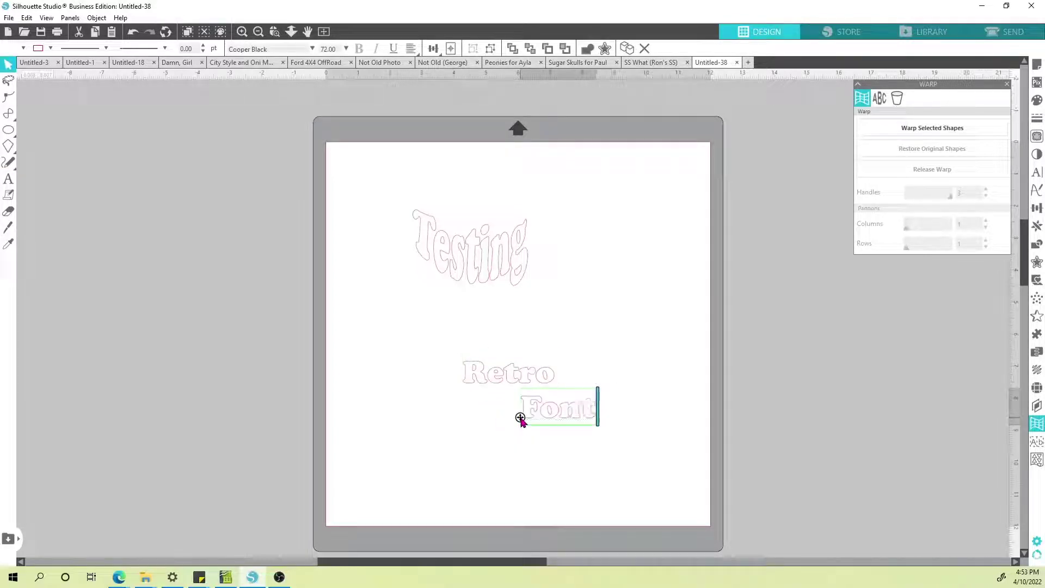
click(516, 436)
Move Retro up under Testing and Font lower, leaving space between them
click(474, 376)
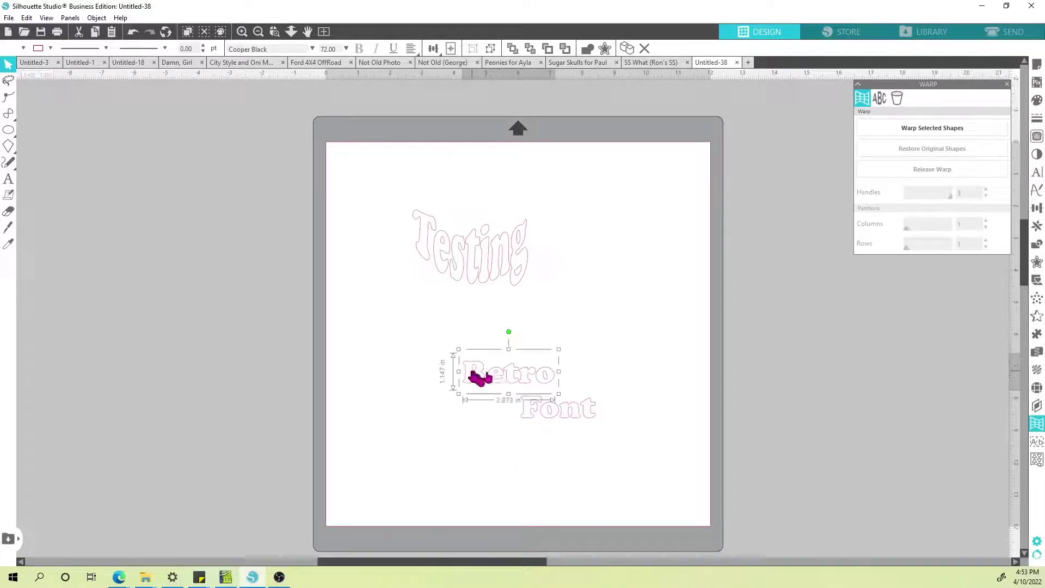
drag(474, 376, 446, 341)
drag(531, 411, 500, 434)
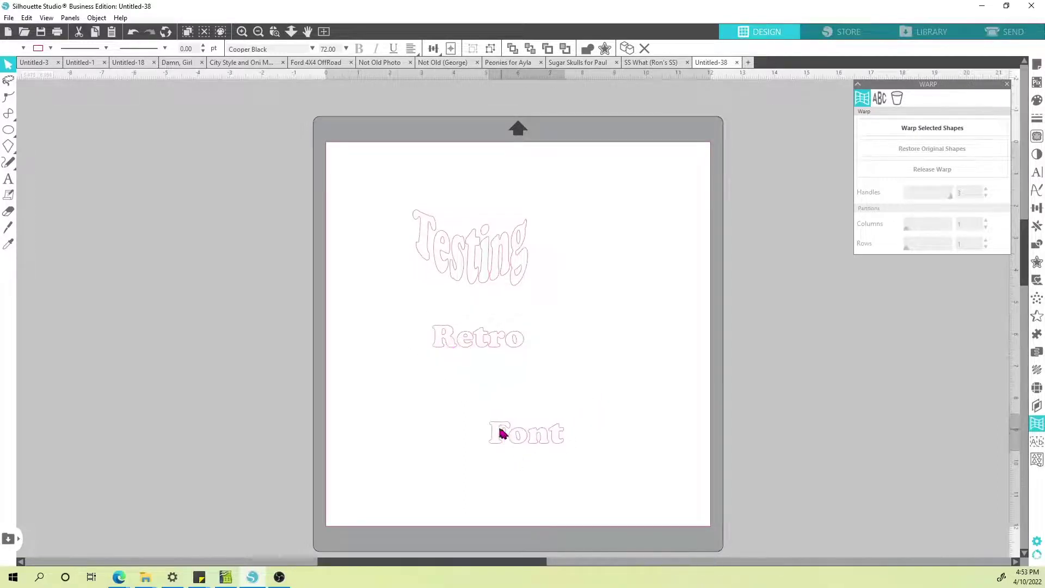
Draw a four-point wavy guide curve across the page between Retro and Font
mouse_move(9, 114)
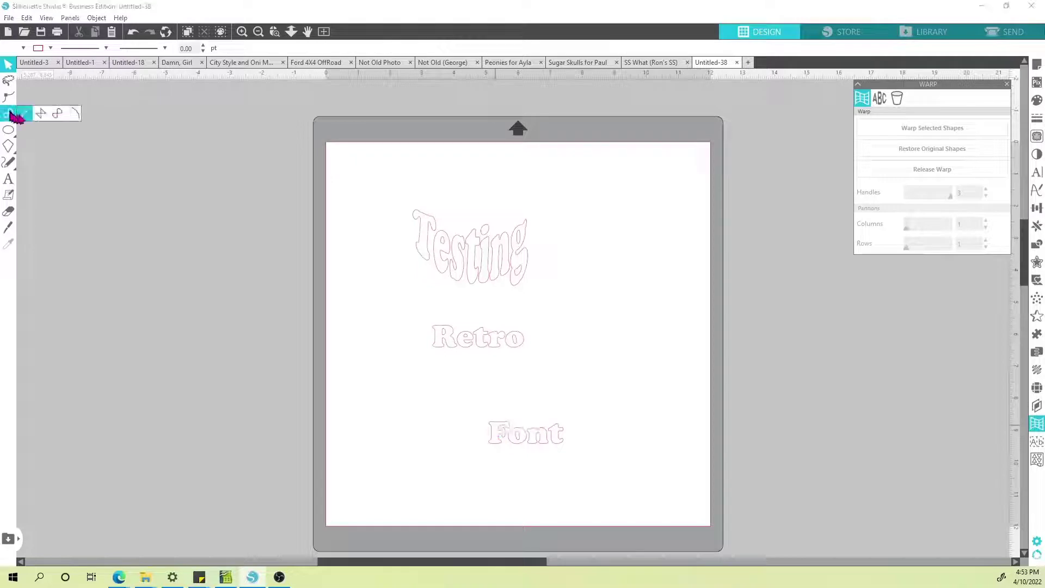
click(54, 118)
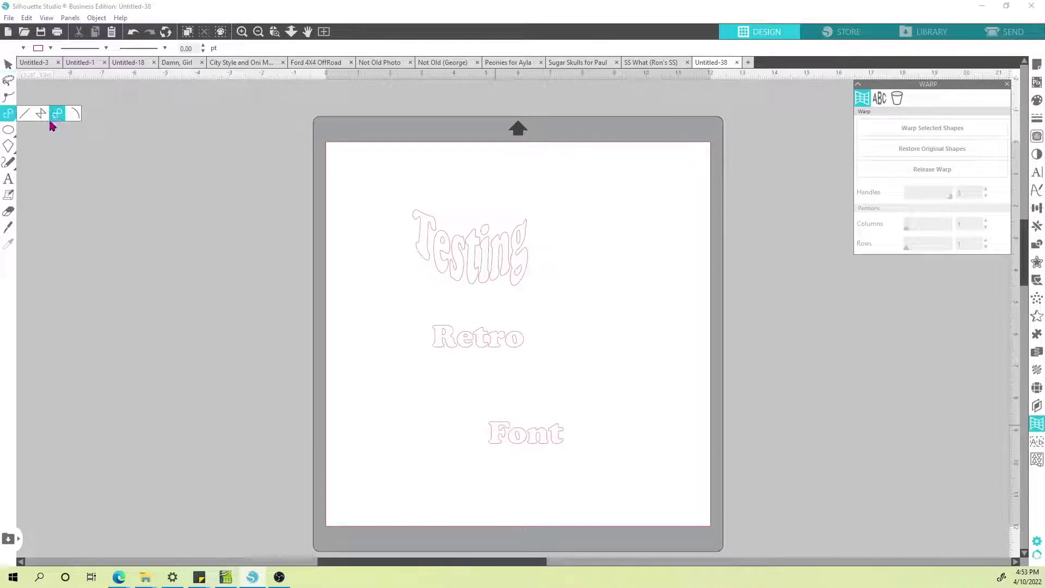
click(433, 402)
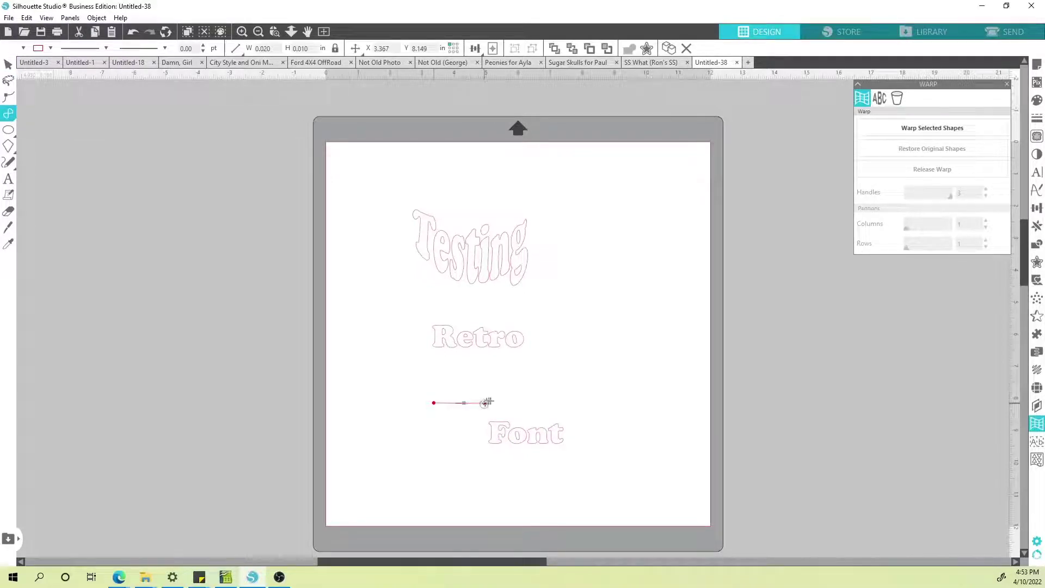
click(485, 403)
click(522, 387)
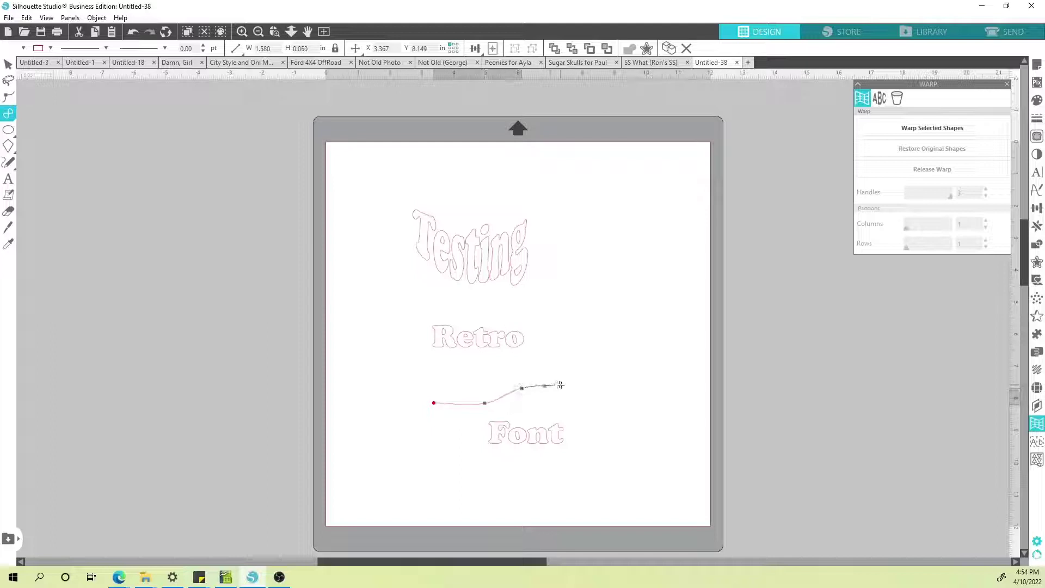
click(561, 385)
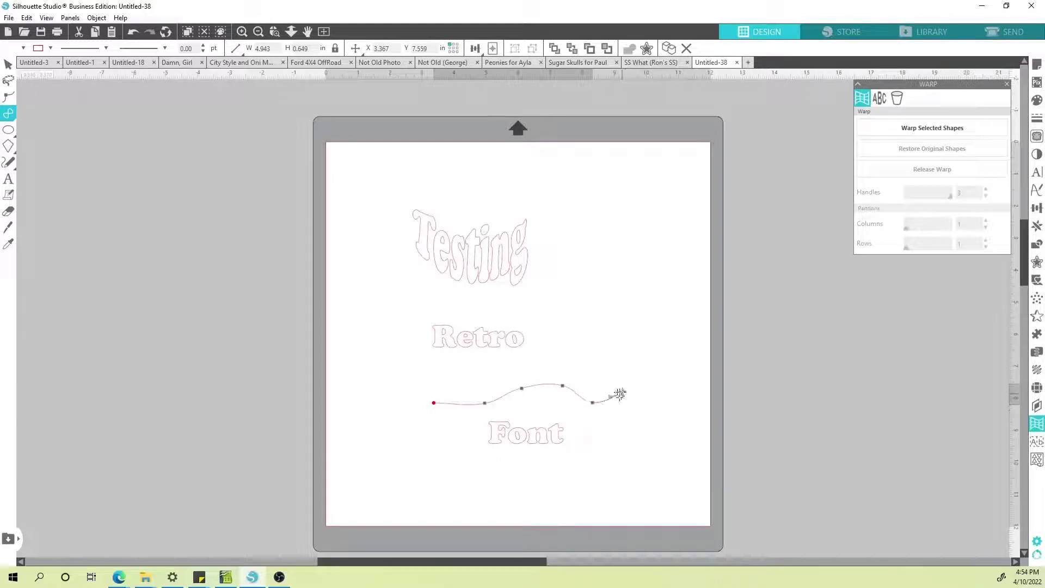
key(Escape)
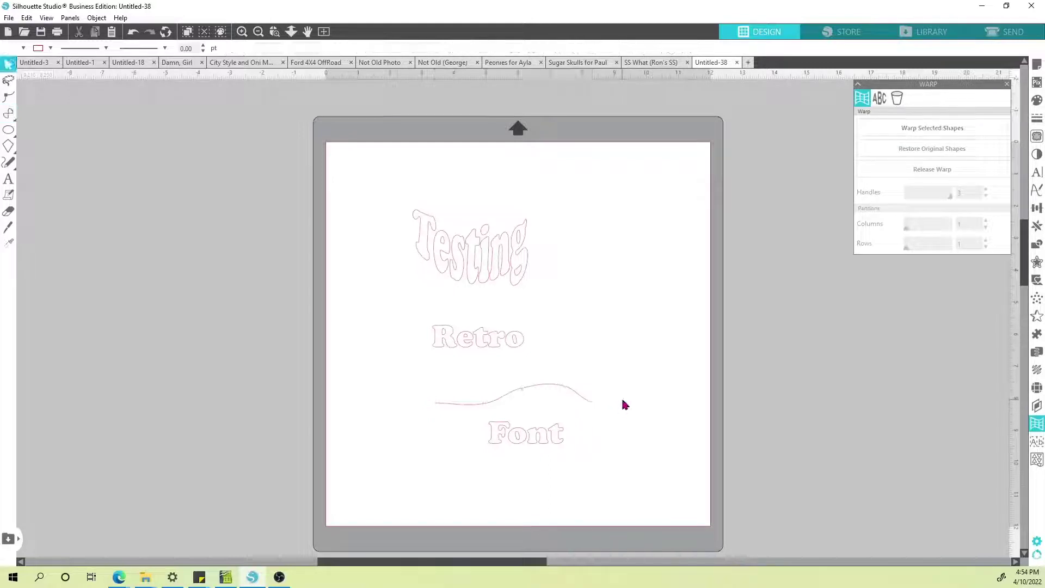
Inspect the guide curve's nodes in point-editing mode
click(439, 409)
double_click(435, 410)
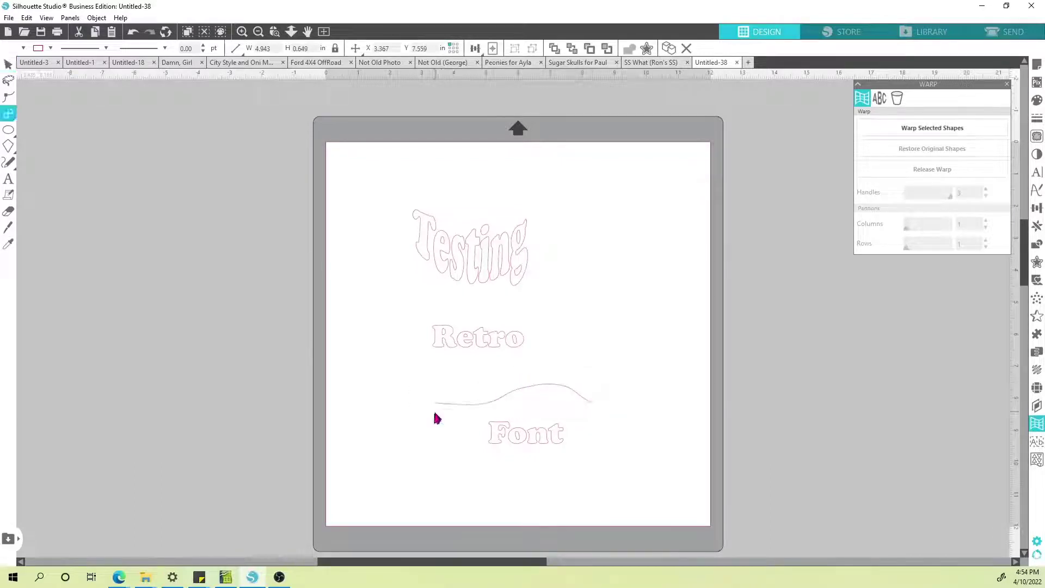
double_click(437, 407)
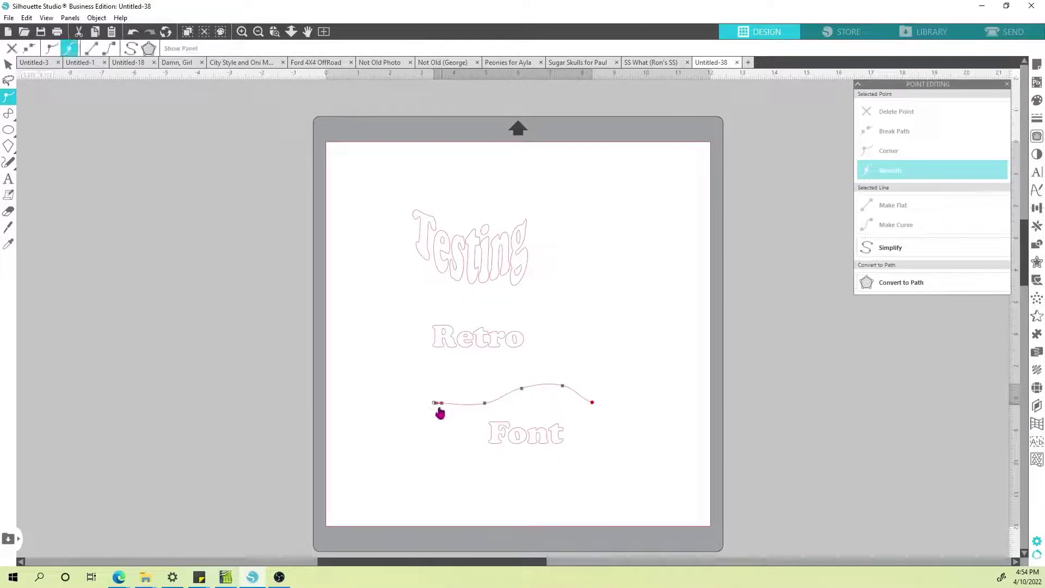
click(441, 404)
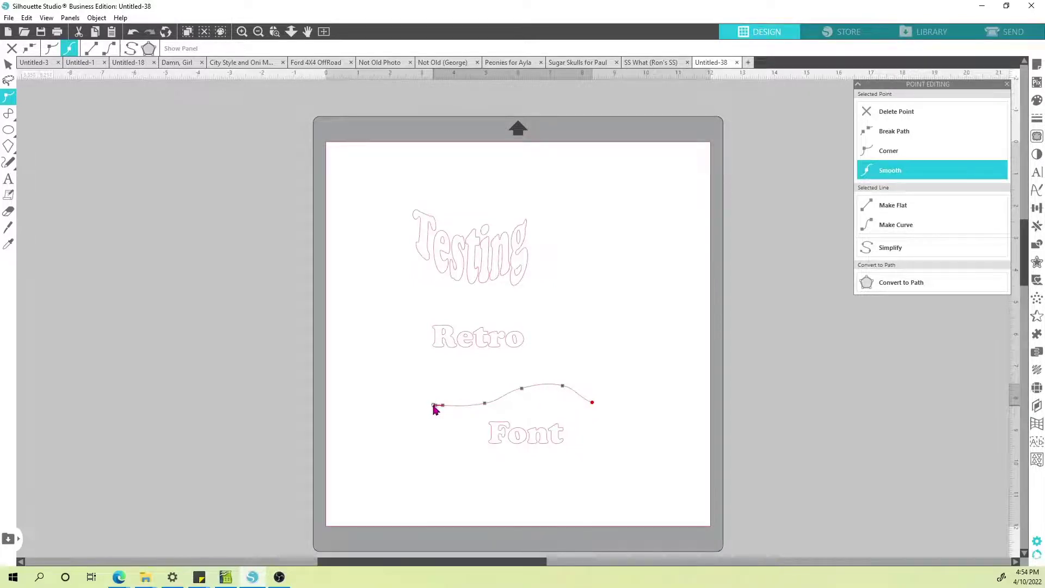
click(421, 433)
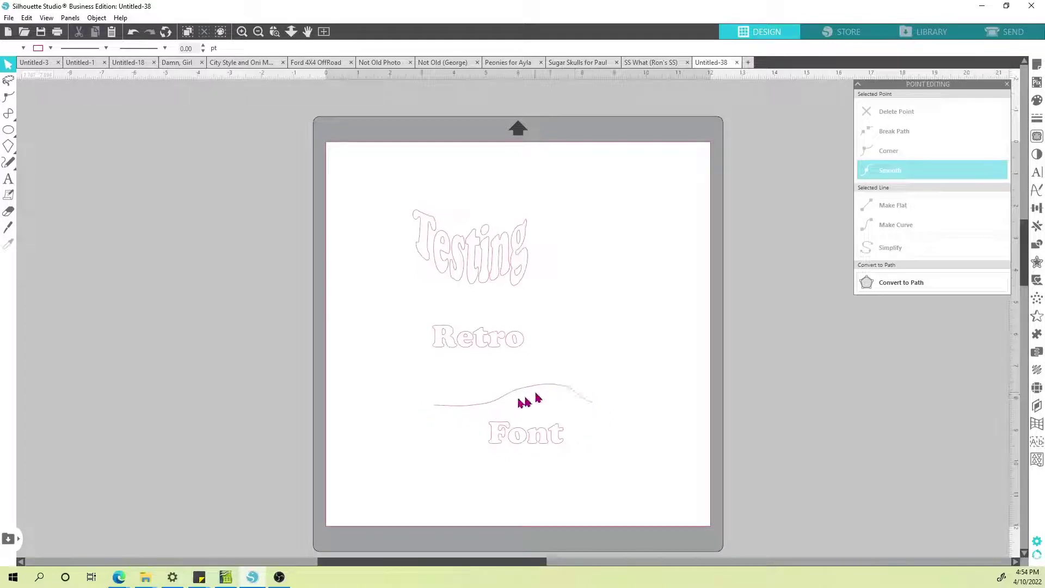
Scale Retro to about 5 in wide, with Retro above and Font below the wavy line
mouse_move(488, 339)
mouse_down()
mouse_move(492, 350)
mouse_move(497, 341)
mouse_move(488, 353)
mouse_up()
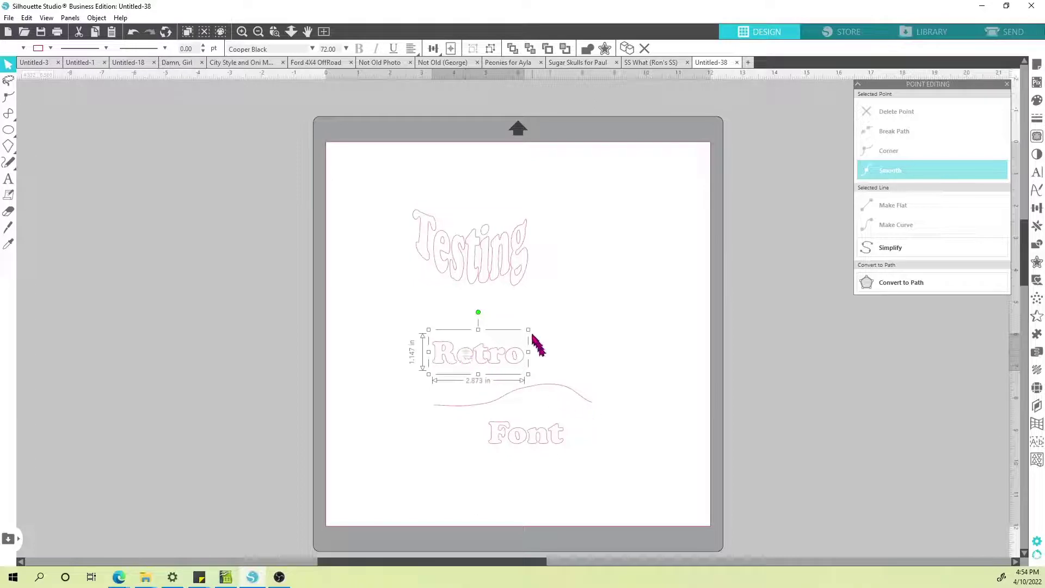
drag(529, 330, 600, 305)
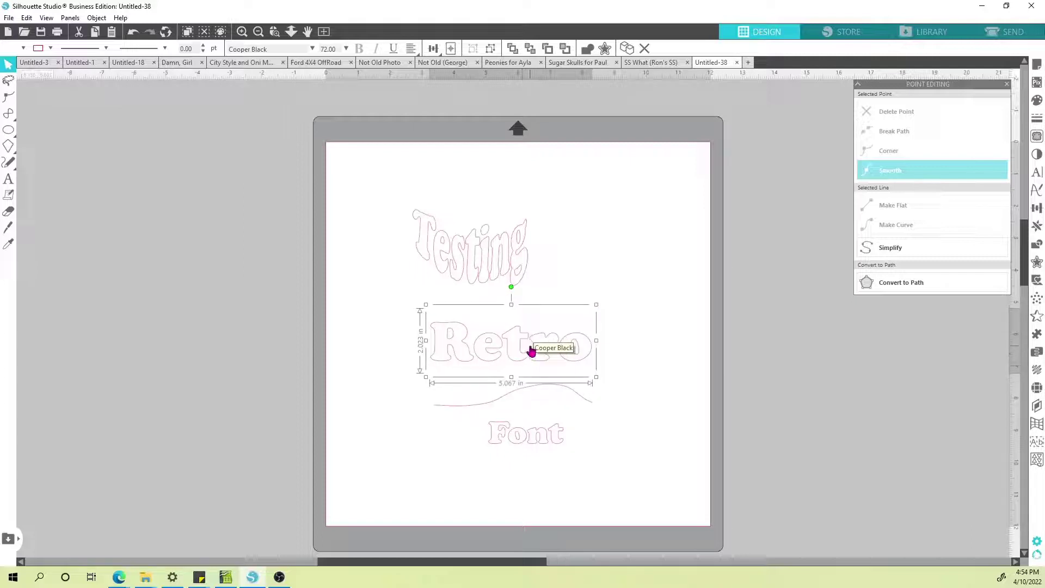
drag(529, 451, 602, 485)
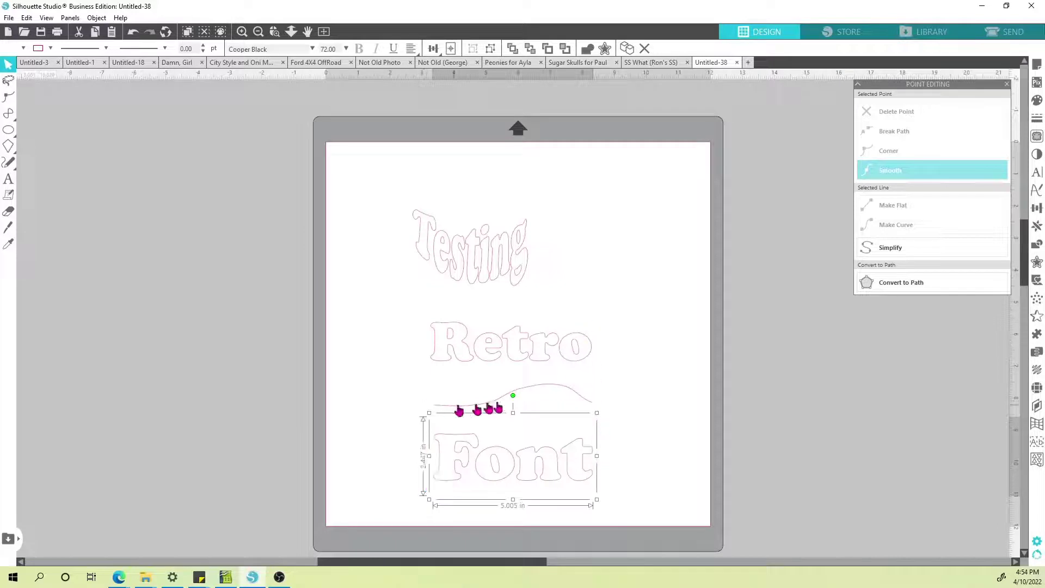
drag(541, 462, 553, 426)
drag(564, 355, 563, 374)
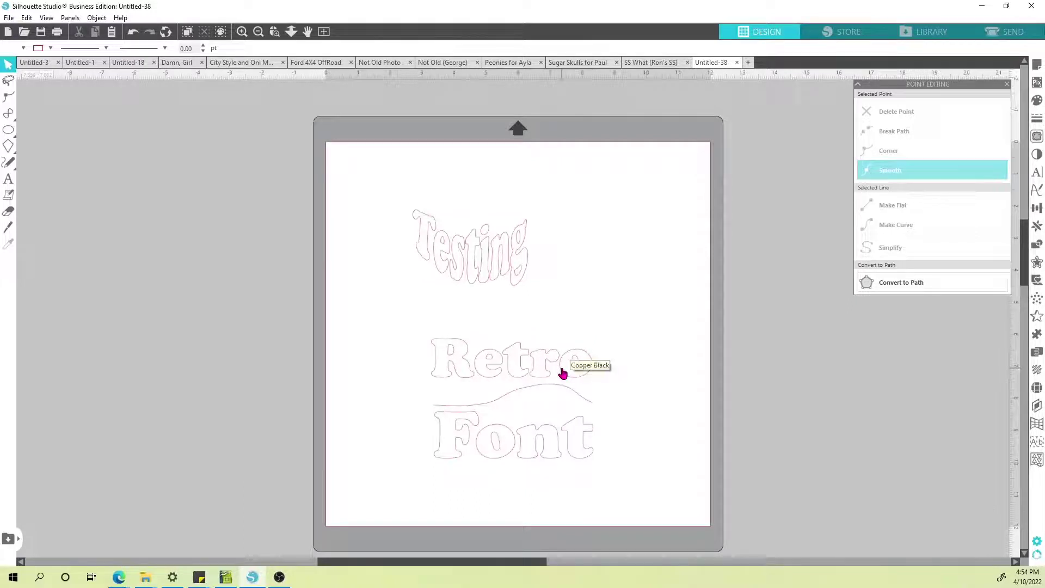
Wrap Retro in a 3-handle, one-column, one-row warp grid after browsing the warp templates
click(484, 373)
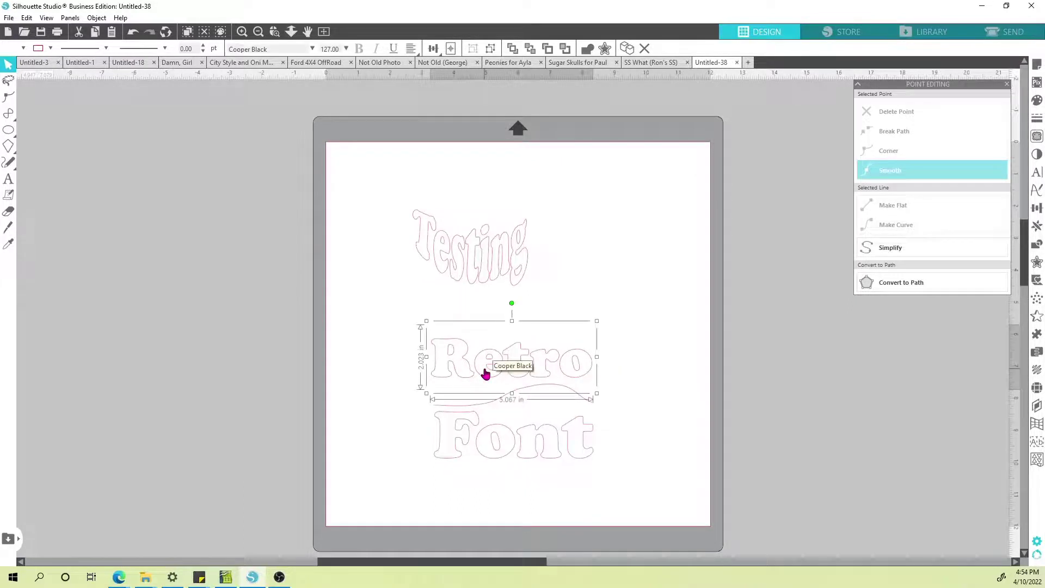
click(1036, 424)
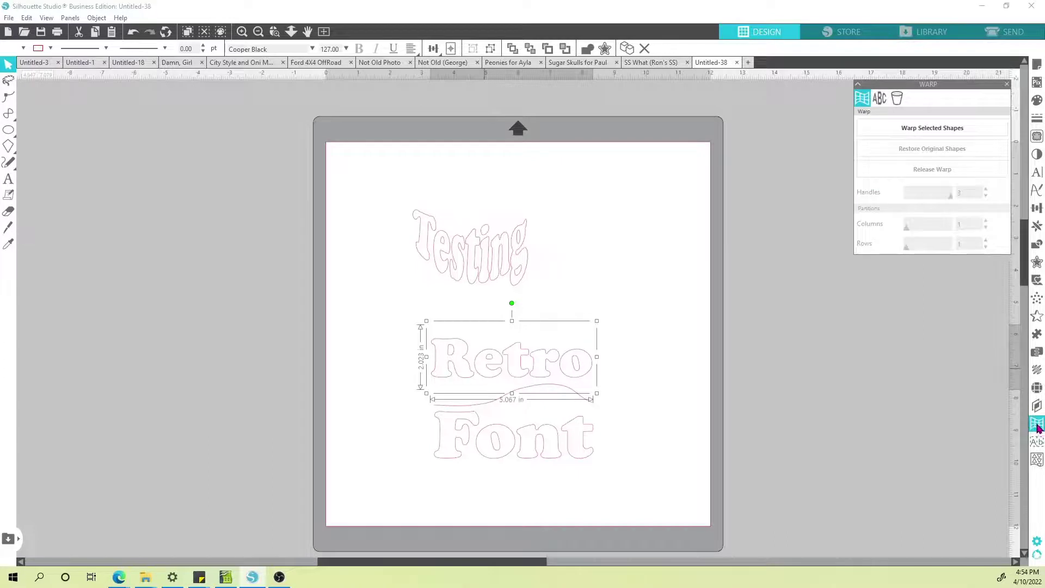
click(972, 134)
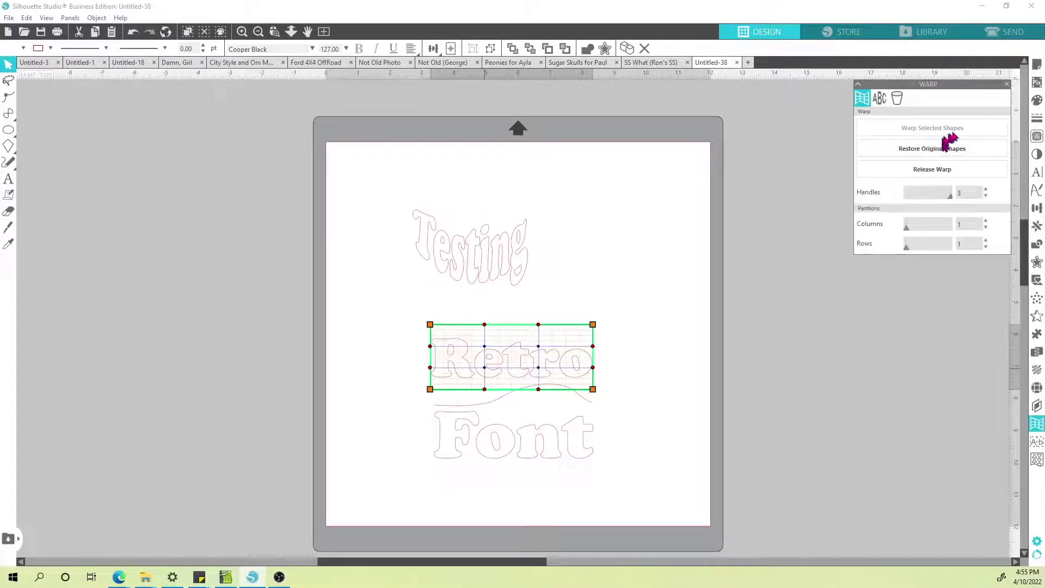
click(880, 98)
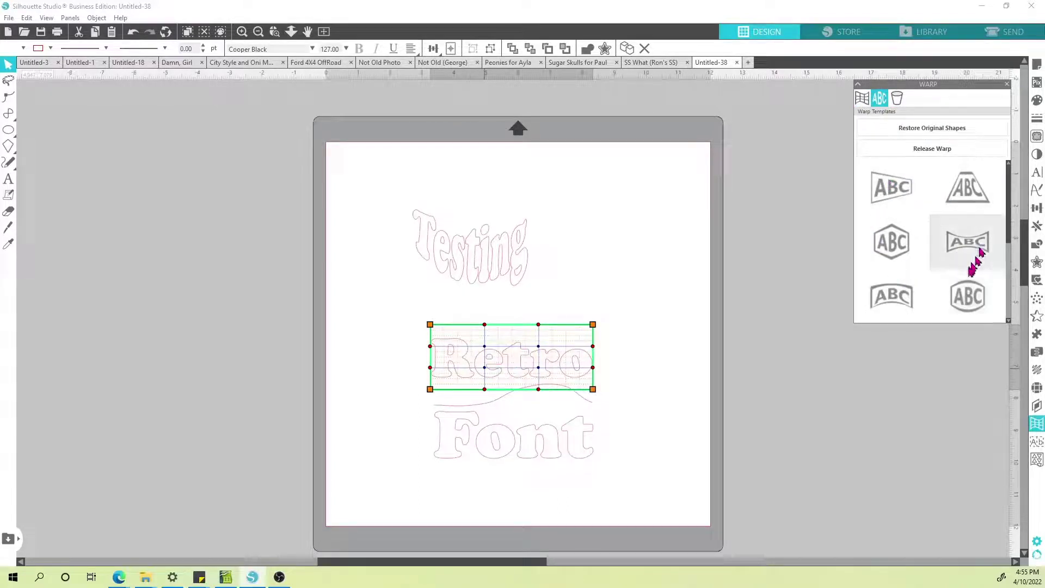
click(1008, 321)
click(1008, 321)
click(1008, 321)
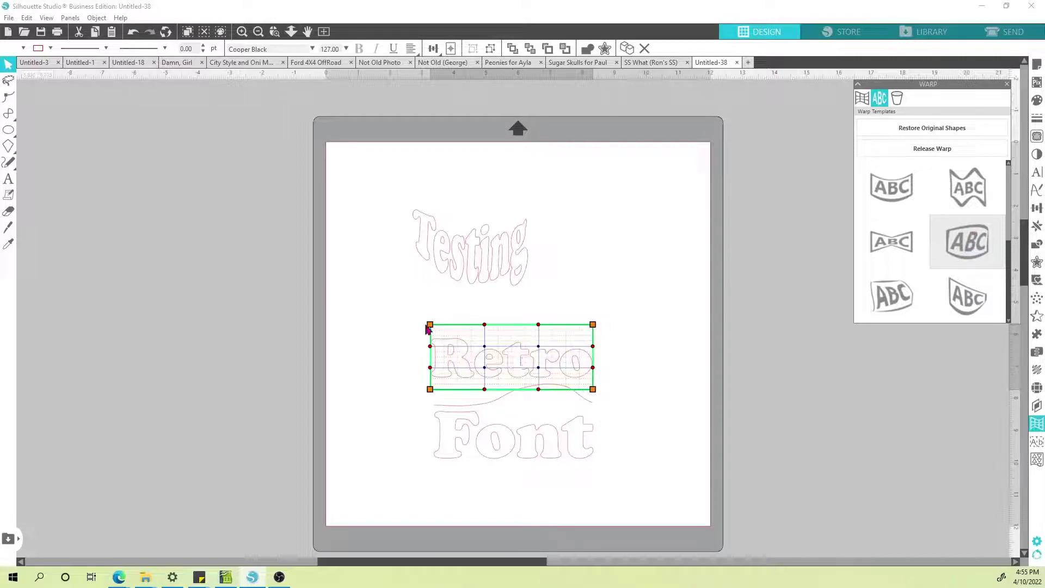
click(593, 389)
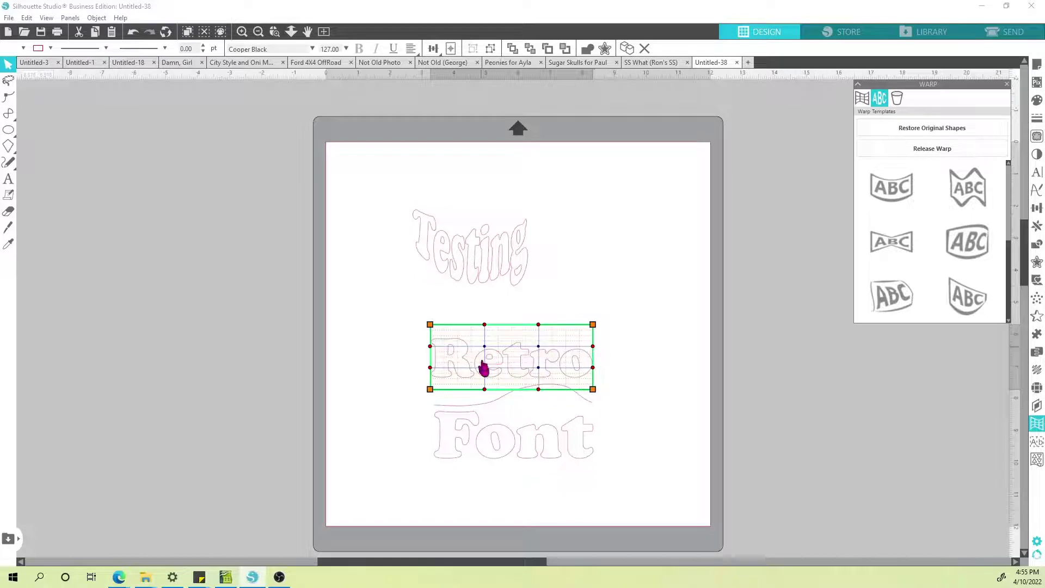
click(863, 99)
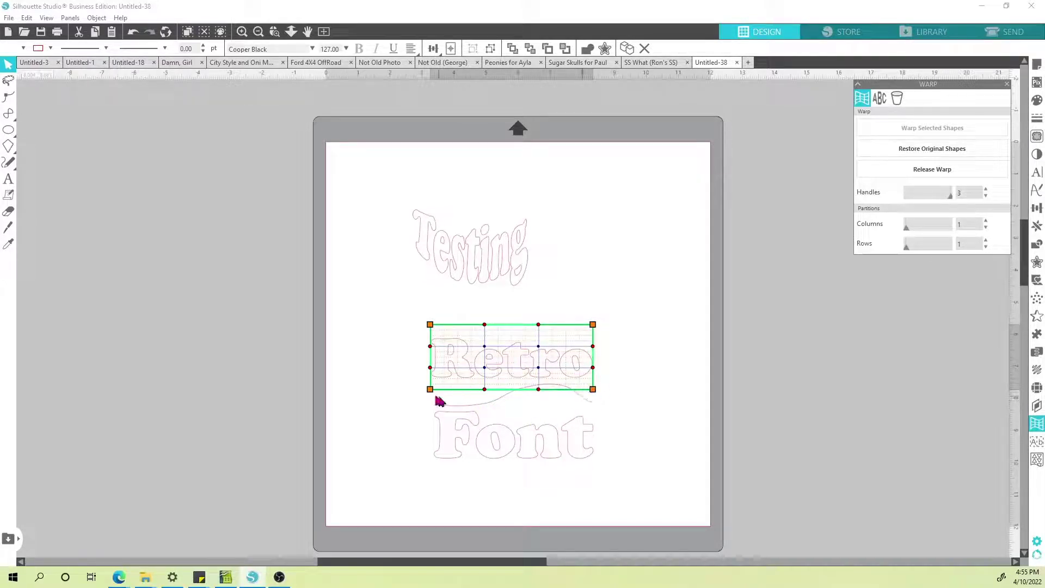
Pull Retro's lower-left corner and middle down, arch its top, and curve its bottom to the wave
drag(431, 391, 432, 420)
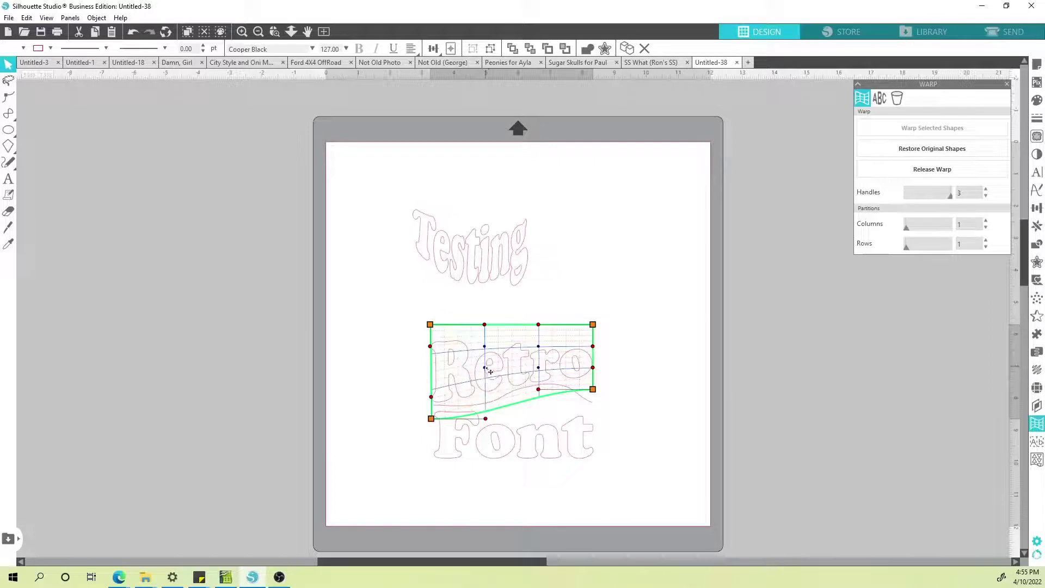
drag(490, 371, 485, 401)
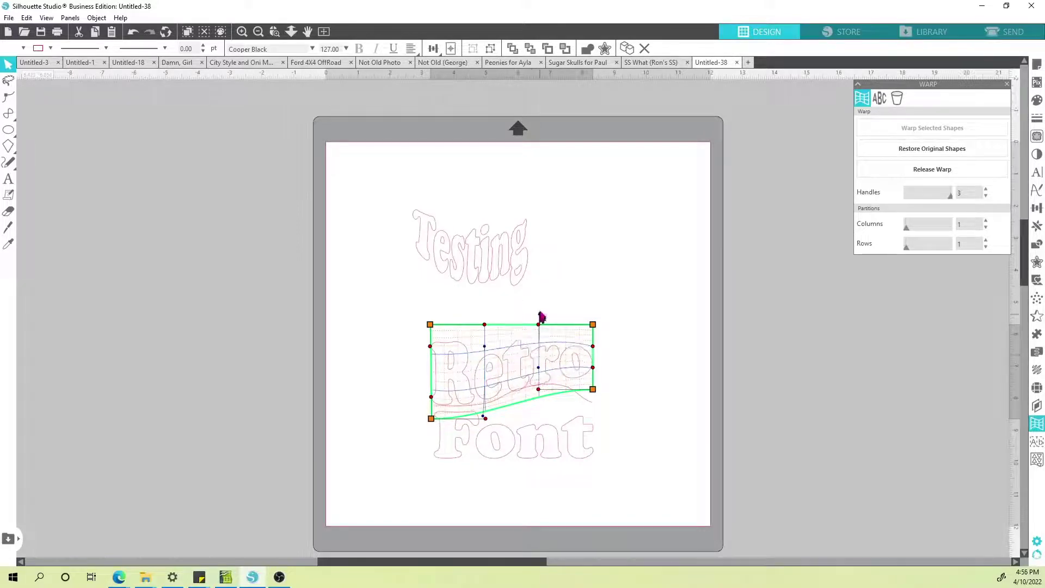
drag(541, 311, 542, 289)
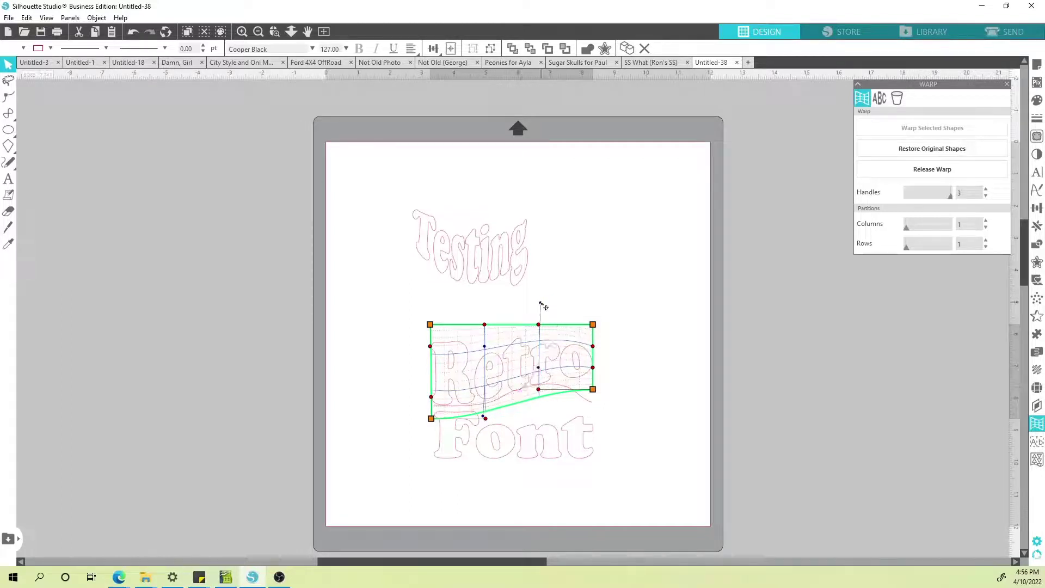
drag(543, 251, 547, 272)
drag(544, 315, 540, 328)
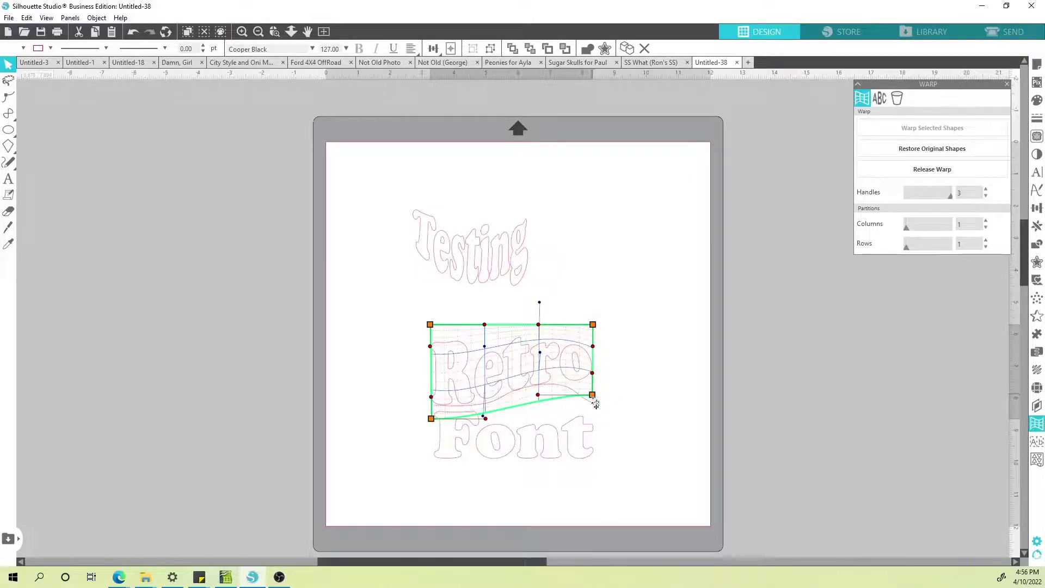
drag(593, 413, 594, 392)
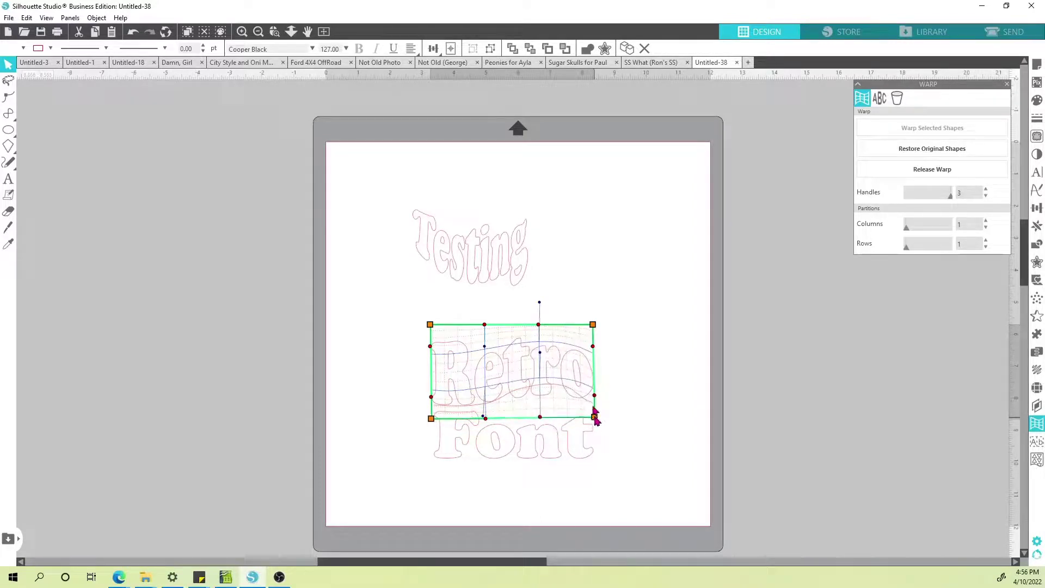
drag(544, 417, 553, 365)
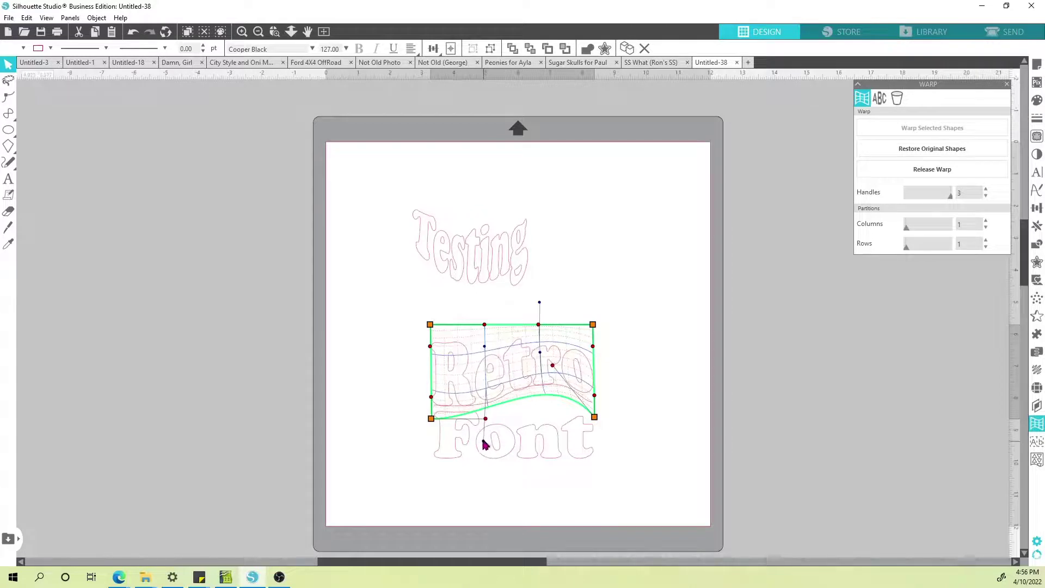
drag(553, 361, 551, 356)
click(630, 381)
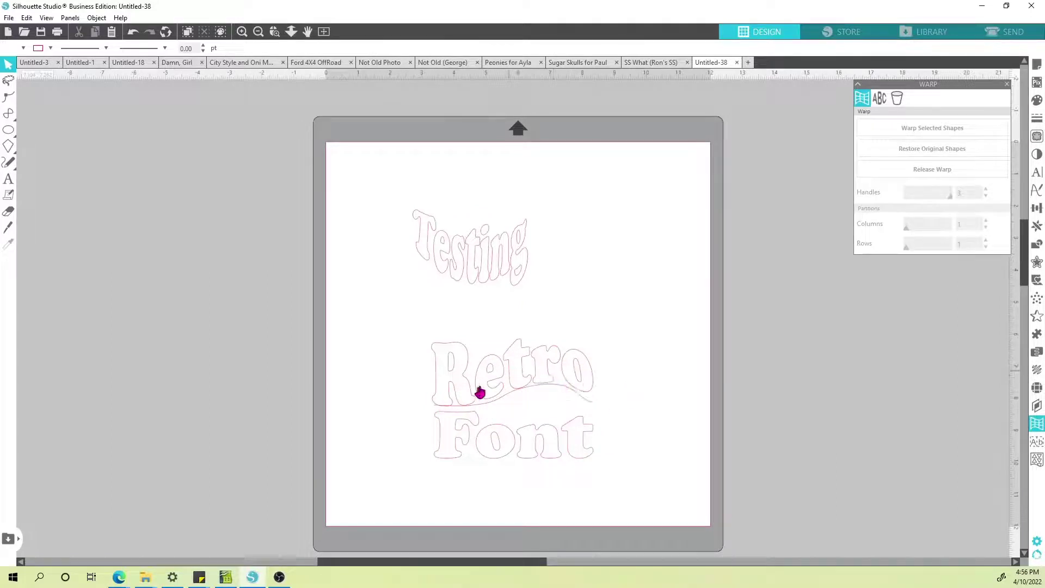
Select Font, add a warp grid to it, and lift the grid's top-left corner slightly
click(468, 434)
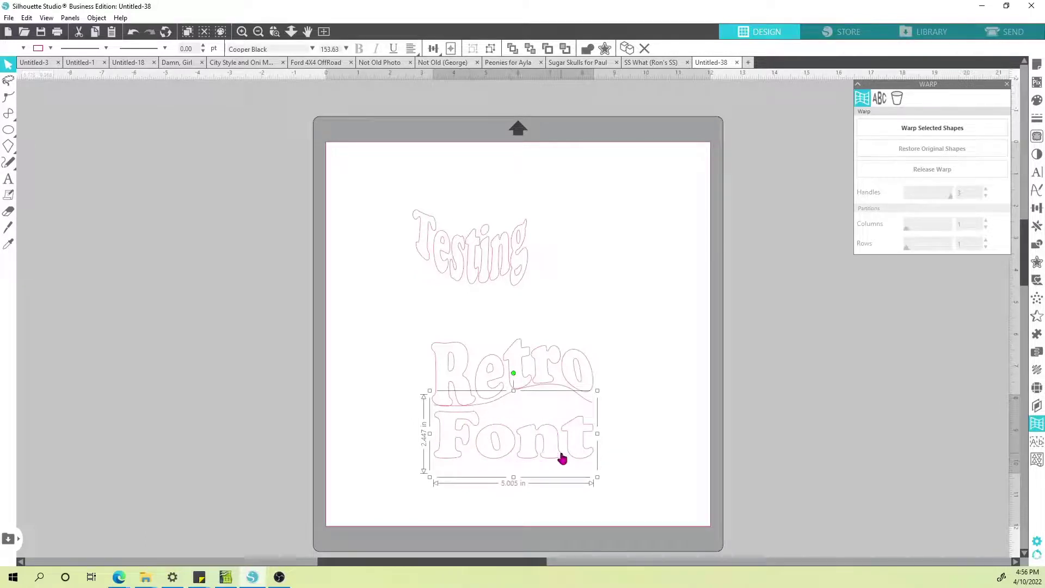
click(972, 130)
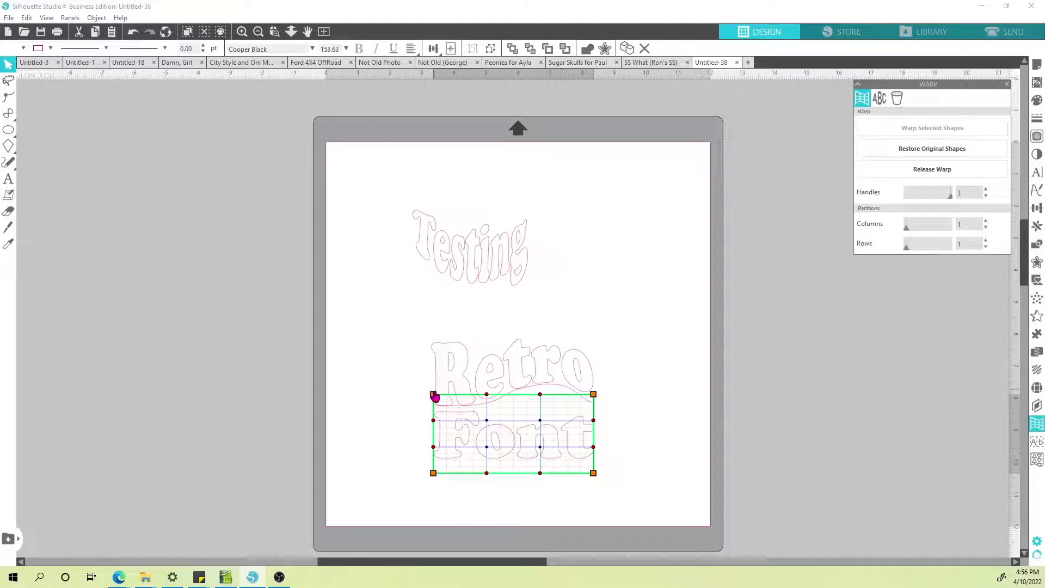
drag(434, 394, 432, 390)
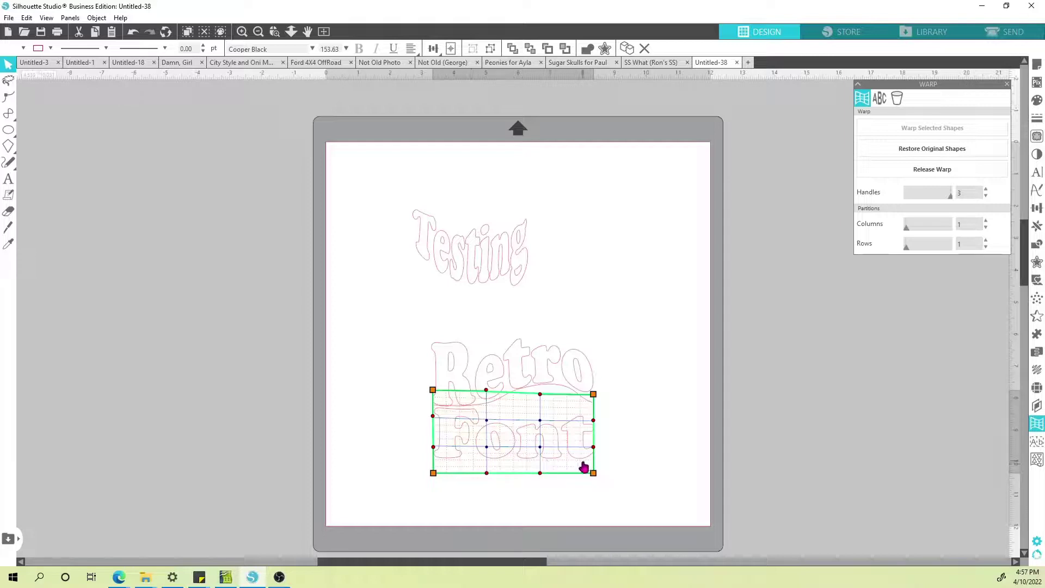
Select the warped Retro and toggle its warp envelope off and back on
click(528, 364)
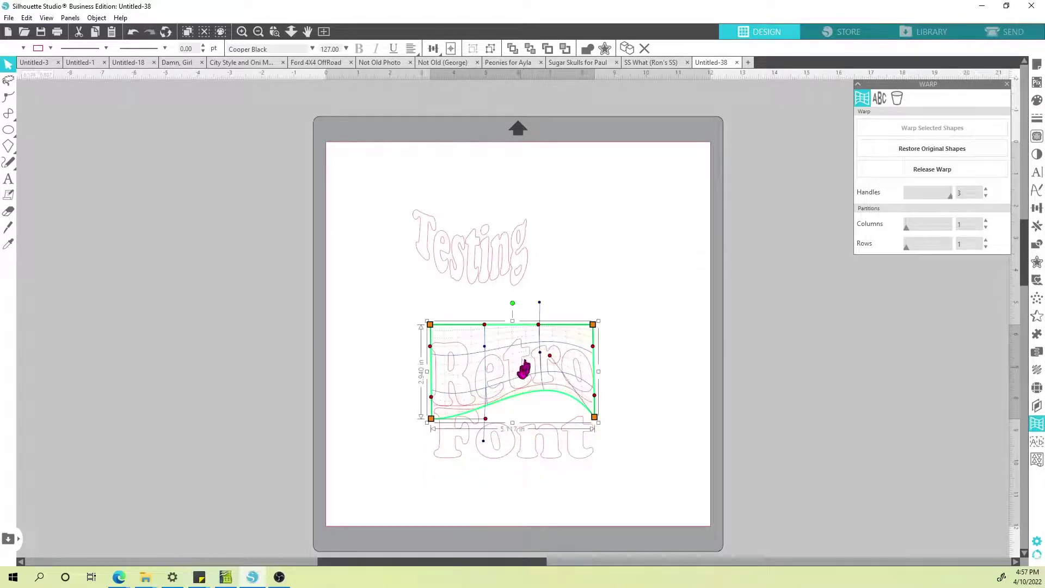
click(531, 366)
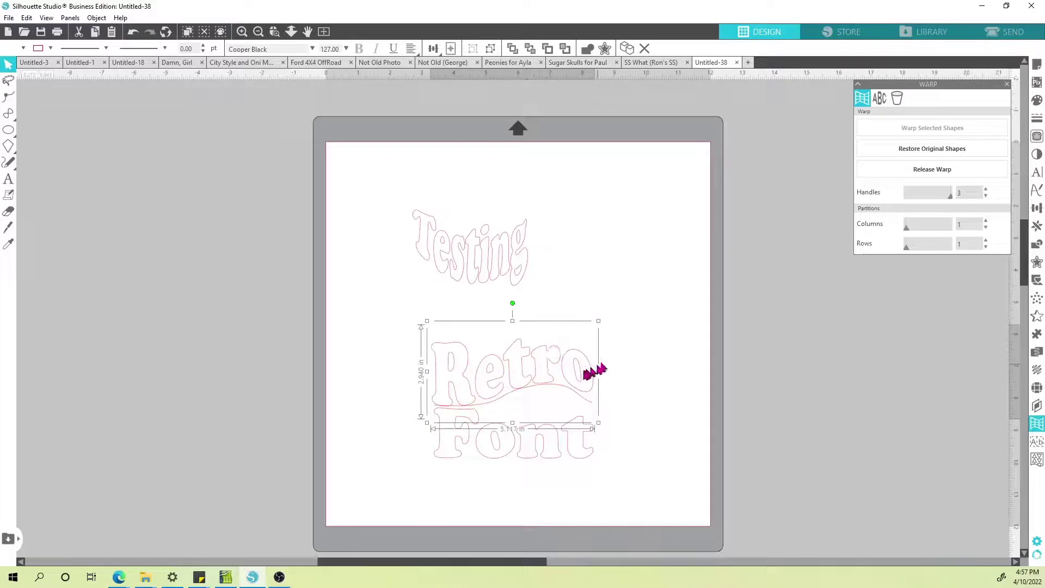
click(523, 375)
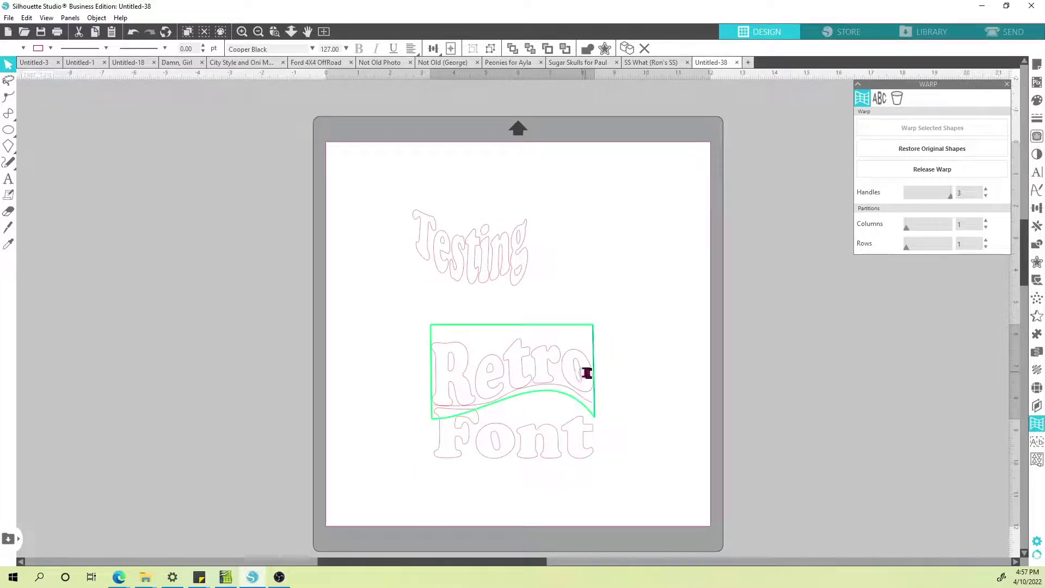
click(676, 381)
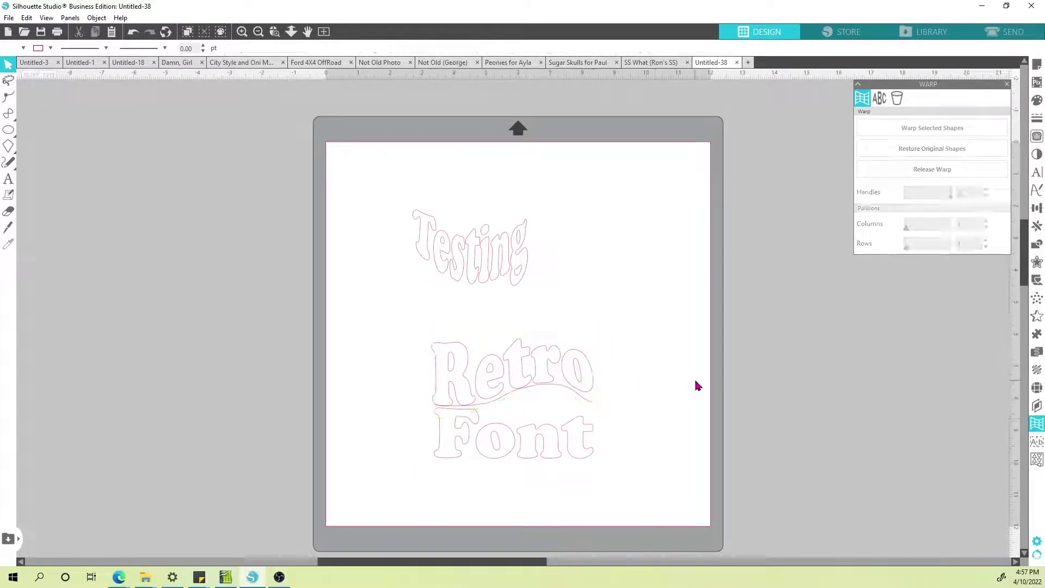
Create a trial 'RETRO' text box on the empty mat, then delete it
key(t)
click(657, 310)
key(Escape)
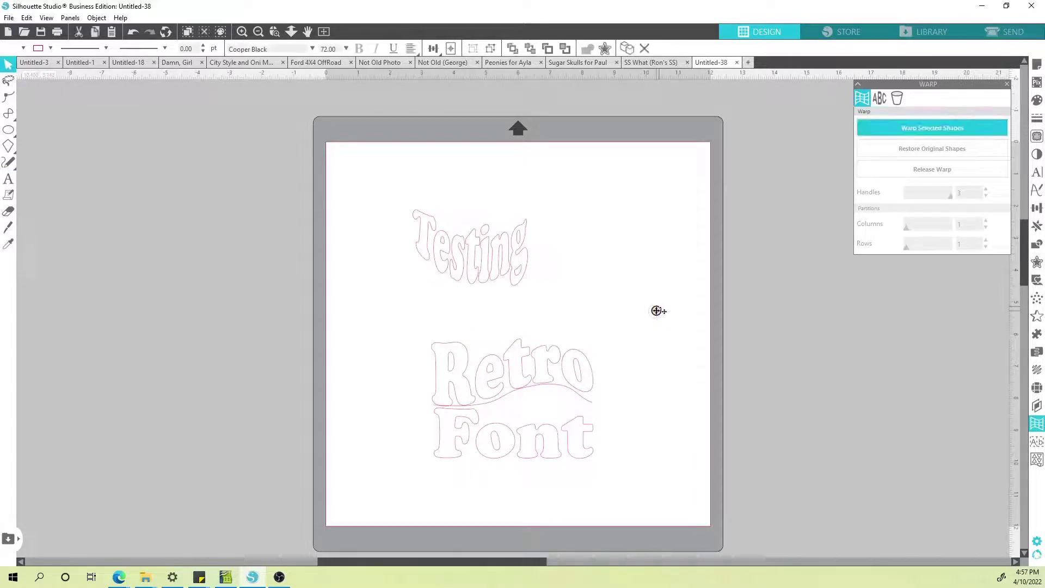
text(RT)
key(ctrl+z)
text(RT)
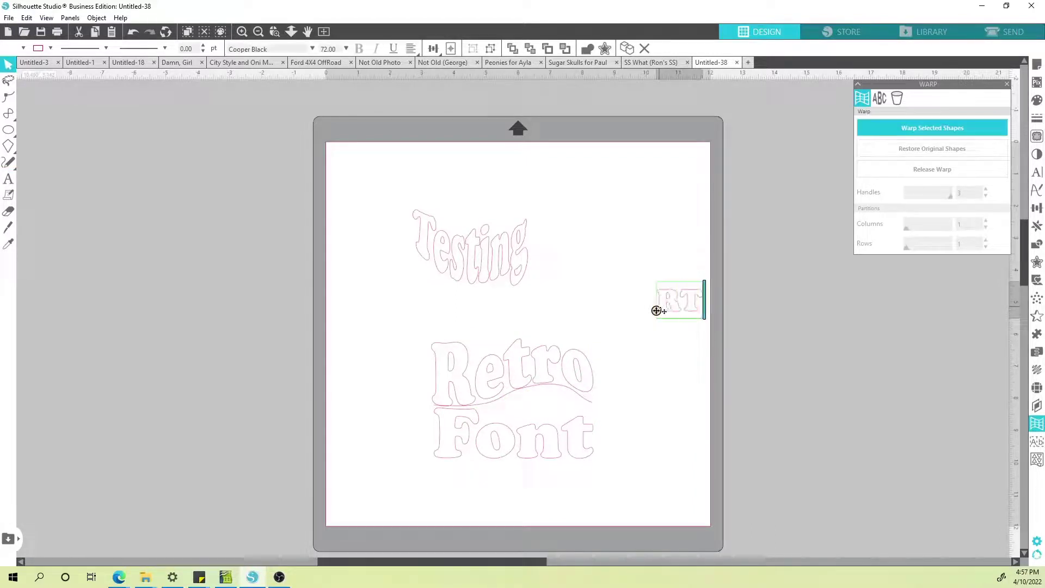
text(TRO)
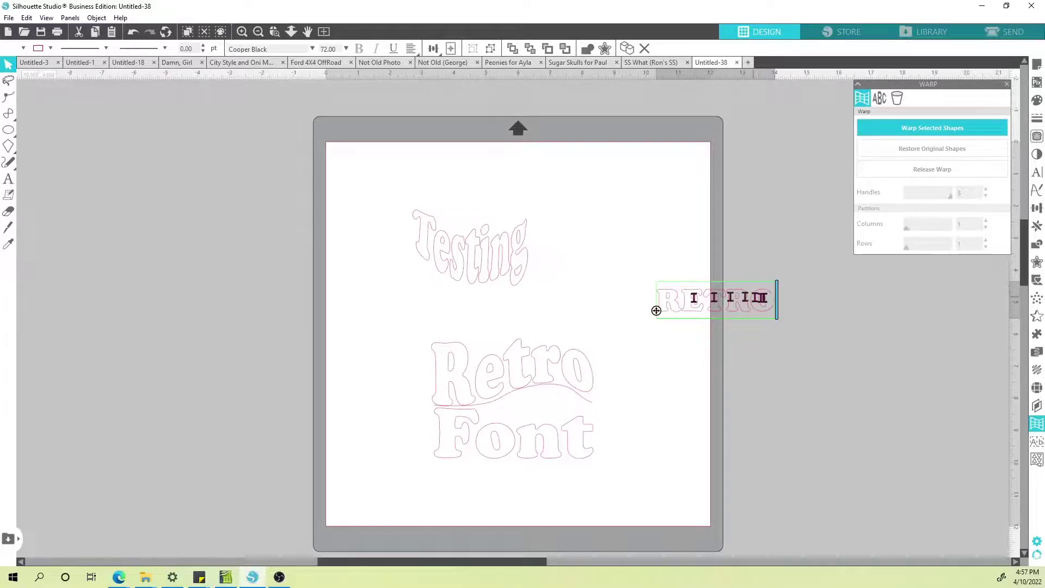
click(802, 318)
click(769, 317)
key(Delete)
Retype the warped word as capital RETRO and move it back just above Font
click(500, 375)
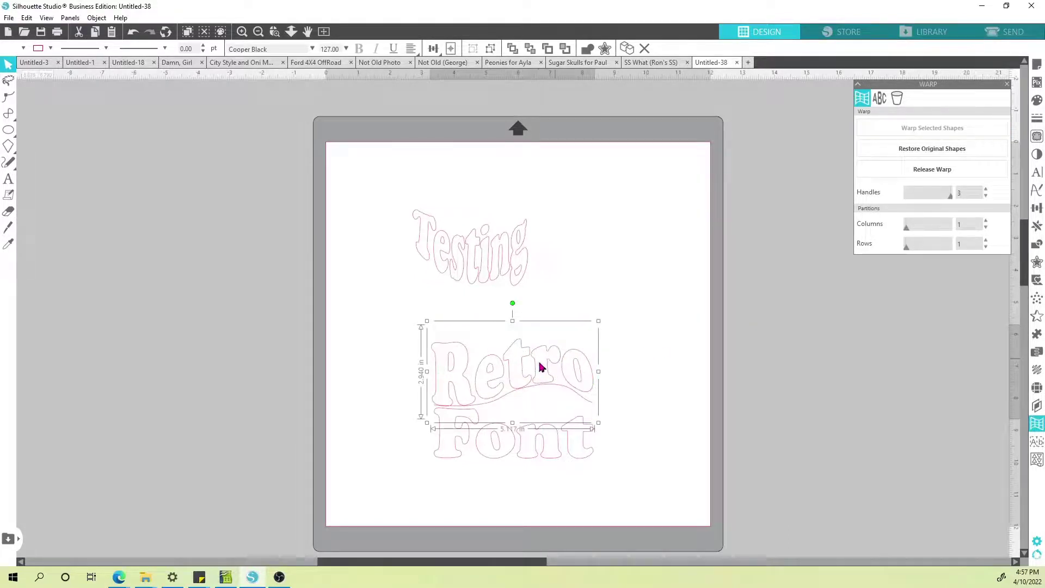
drag(560, 375, 603, 329)
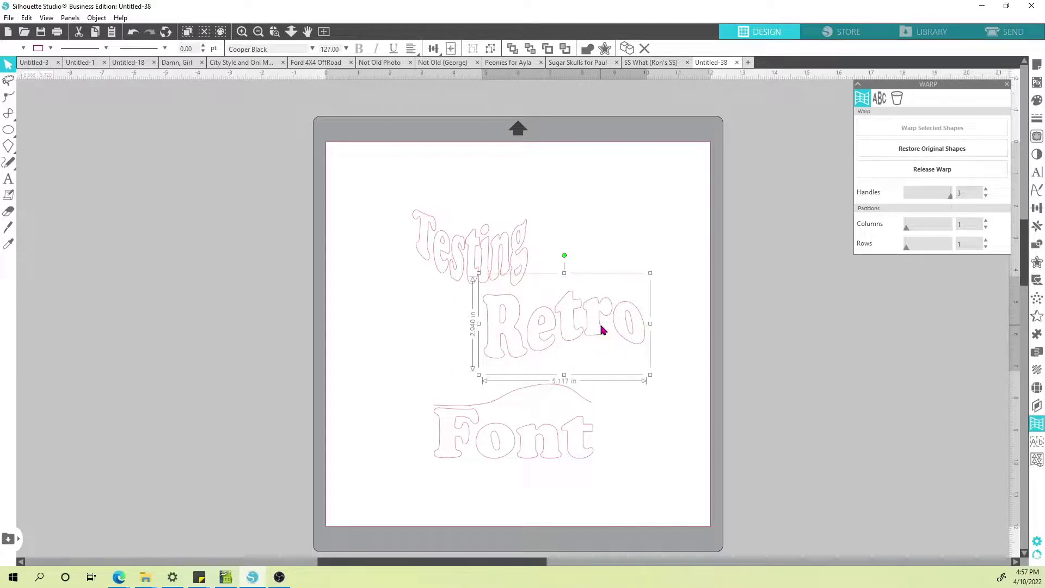
right_click(603, 329)
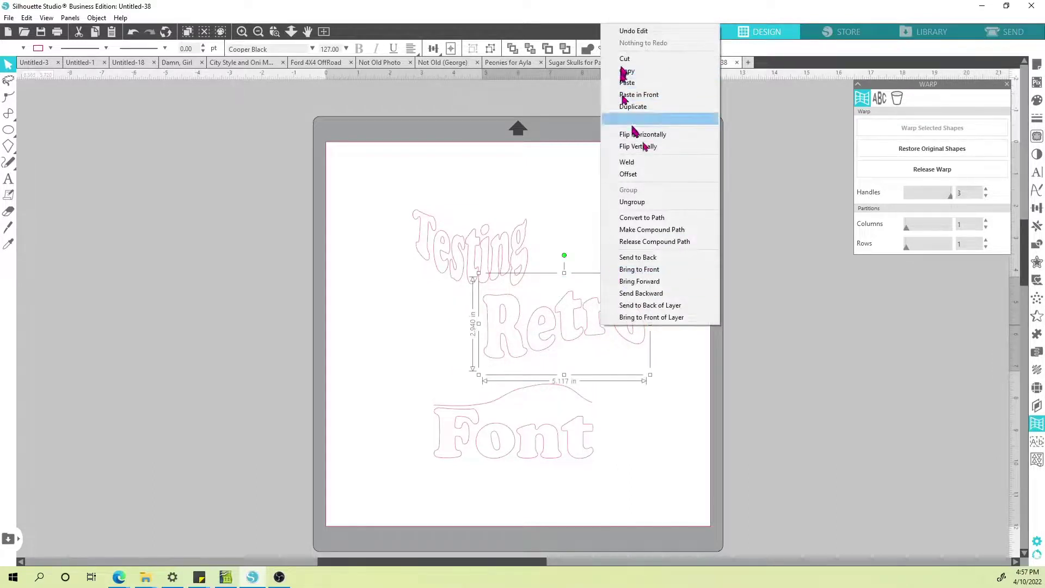
click(549, 334)
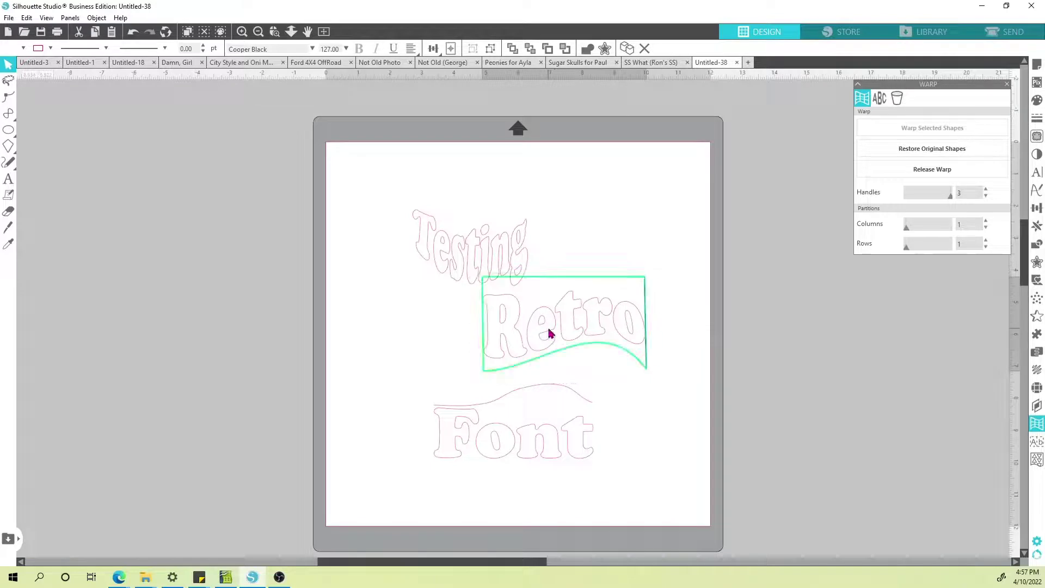
key(BackSpace)
key(BackSpace)
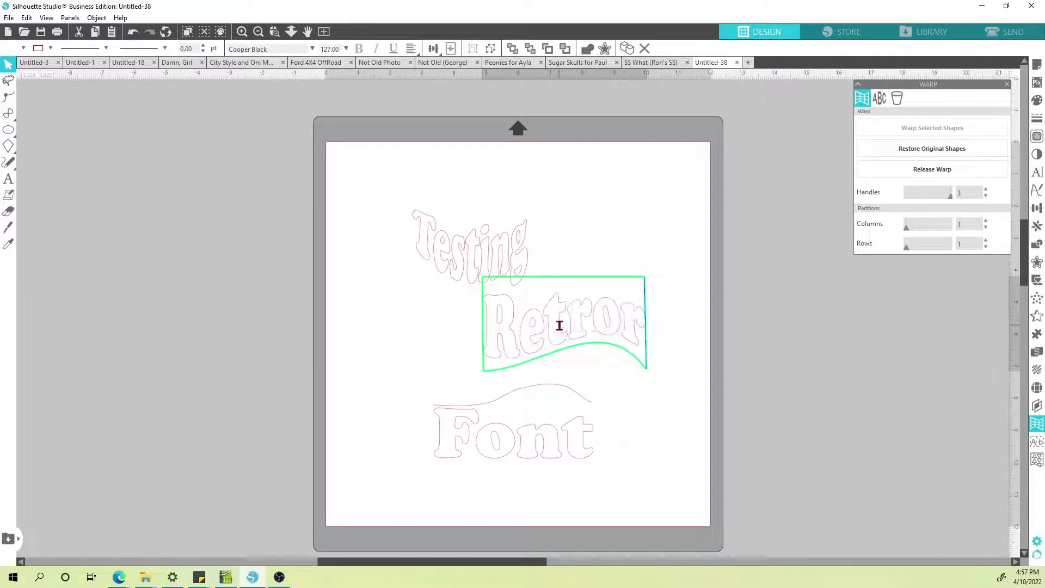
key(BackSpace)
key(BackSpace)
text(ETRO)
click(621, 424)
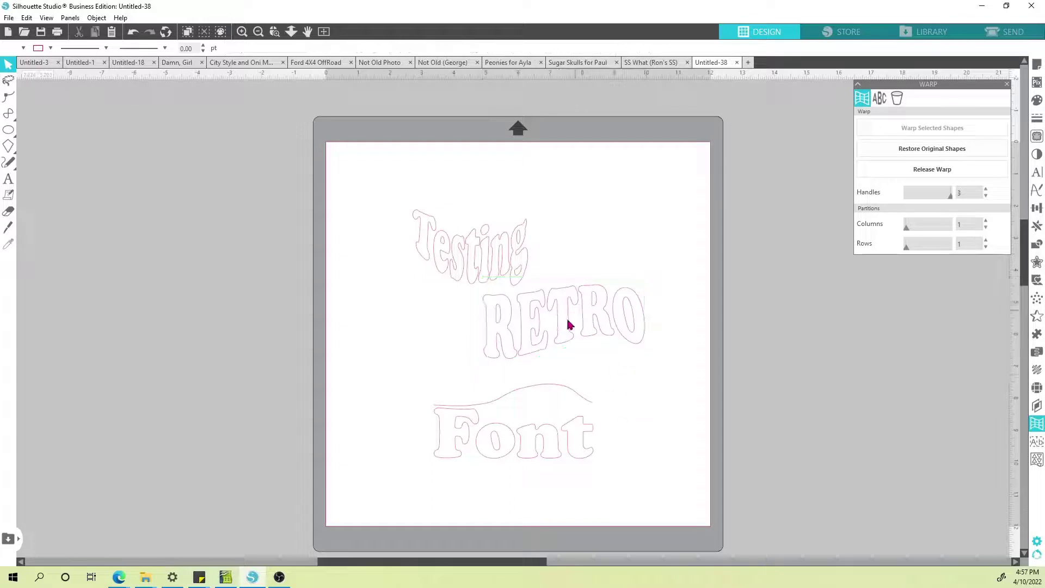
drag(567, 326, 521, 365)
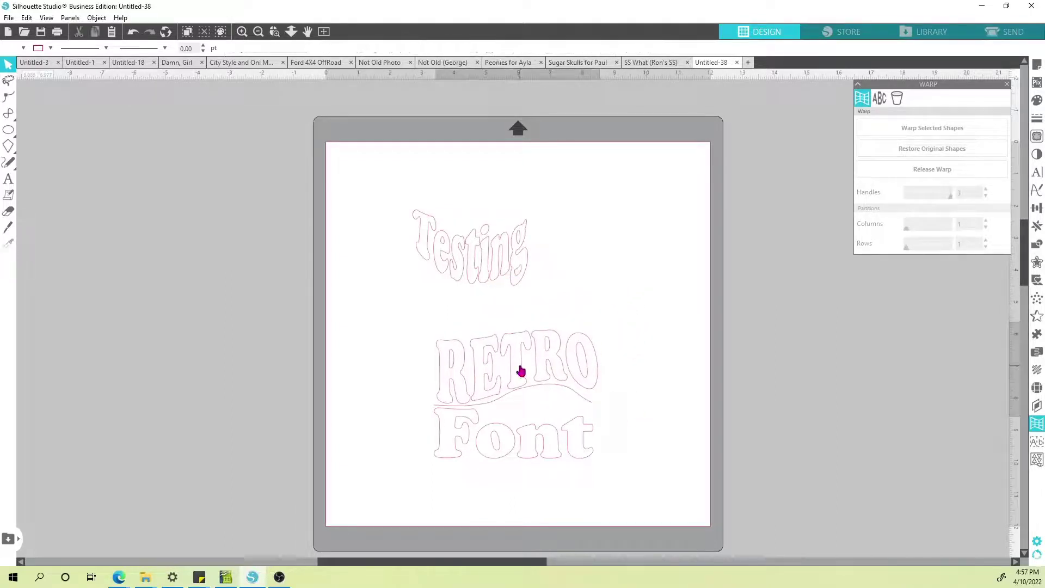
Select RETRO and pull its bottom-right warp corner and bottom middle down along the guide curve
click(521, 370)
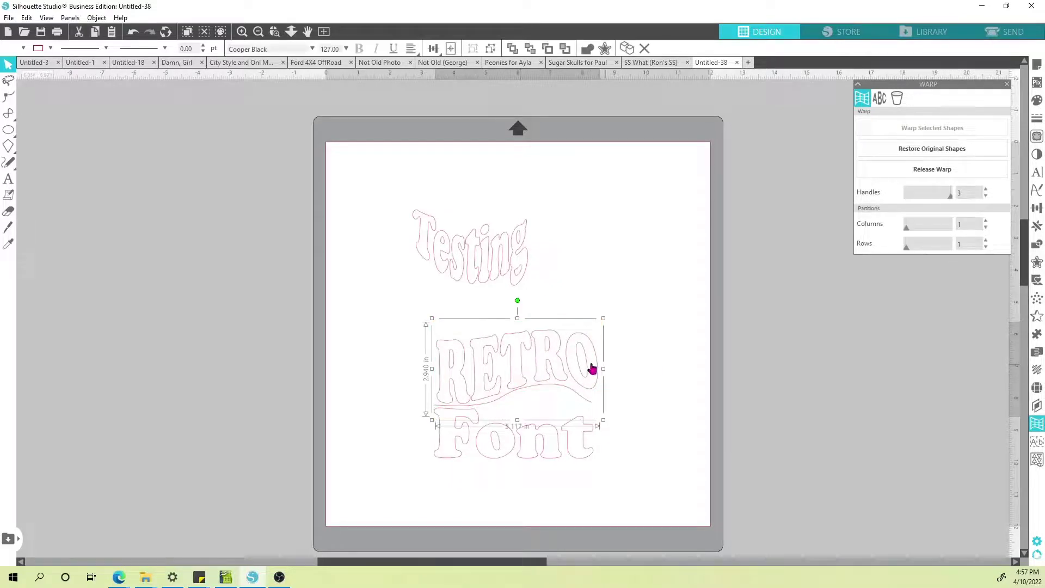
click(622, 358)
click(577, 369)
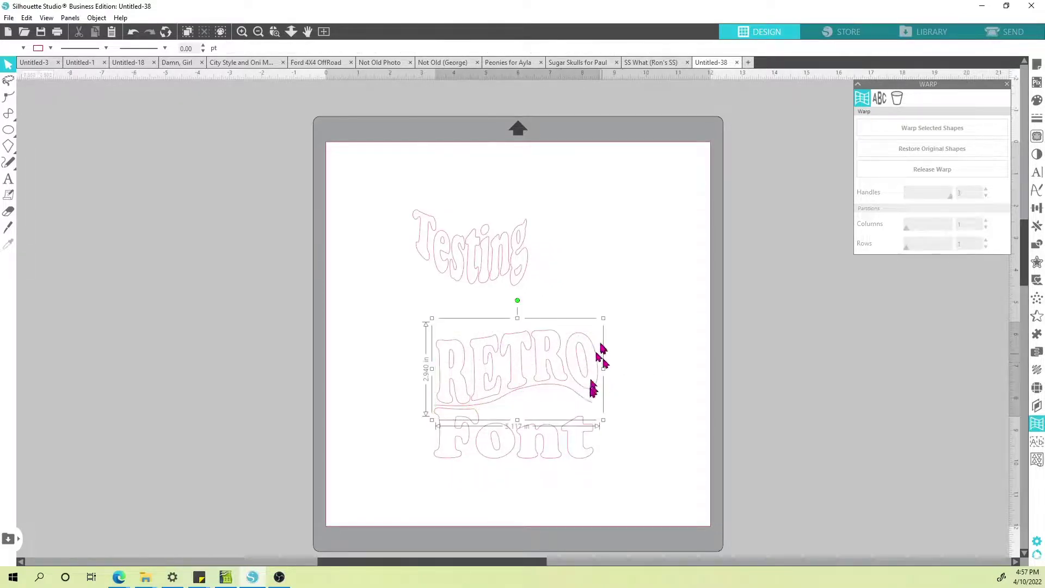
click(604, 357)
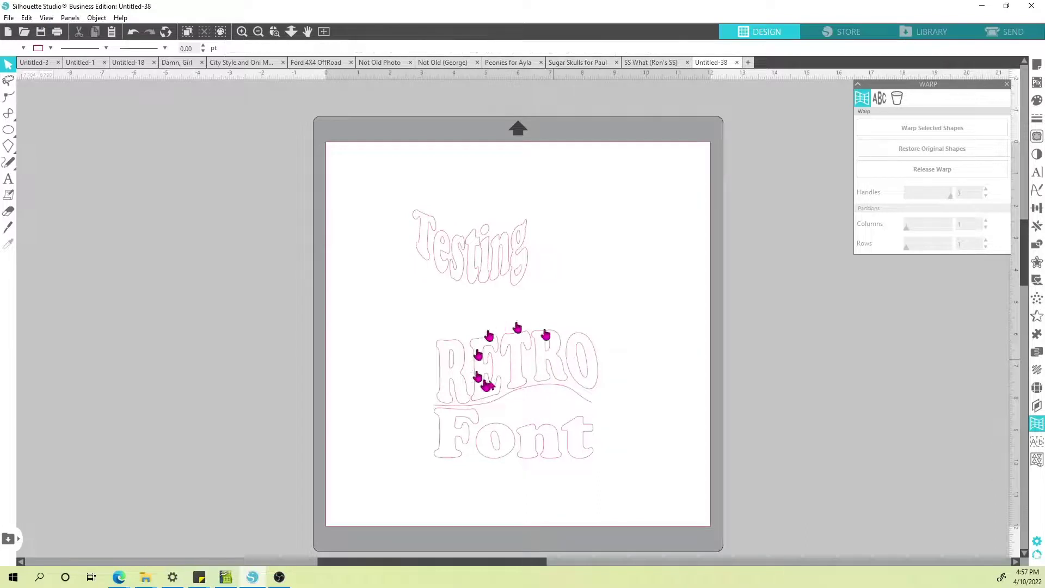
click(504, 375)
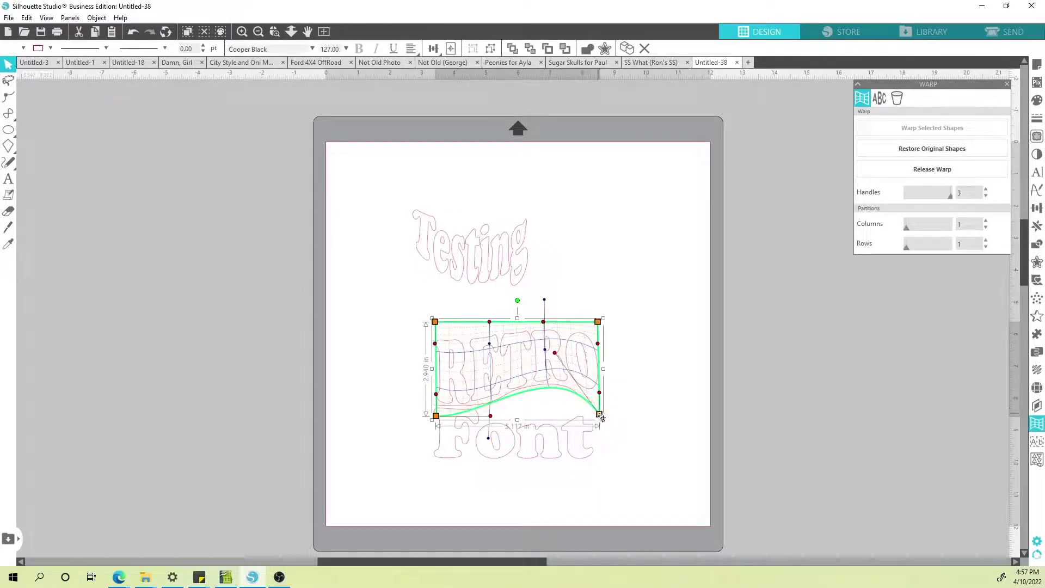
drag(602, 420, 600, 424)
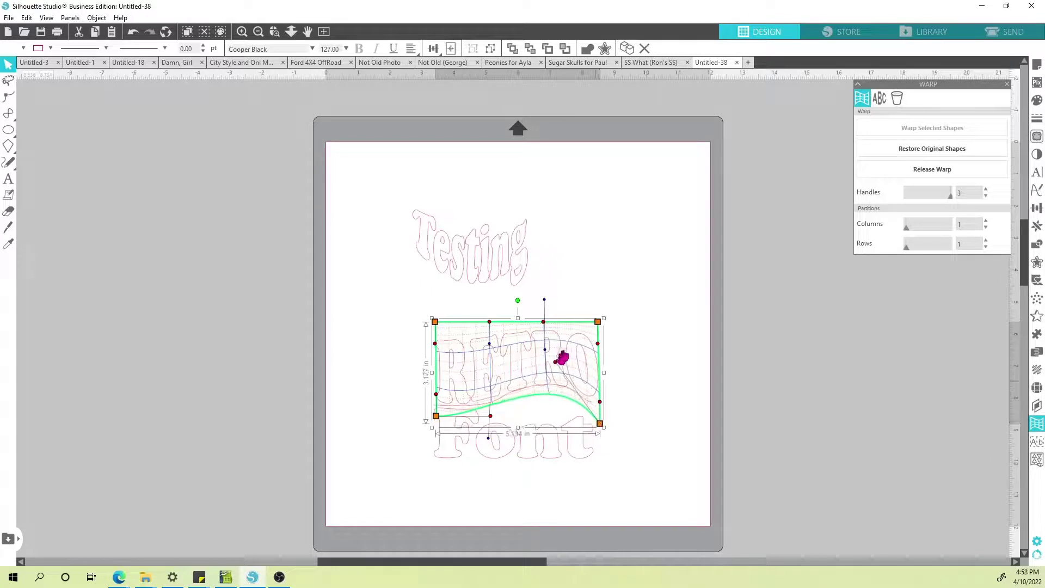
drag(555, 354, 556, 353)
drag(603, 429, 602, 432)
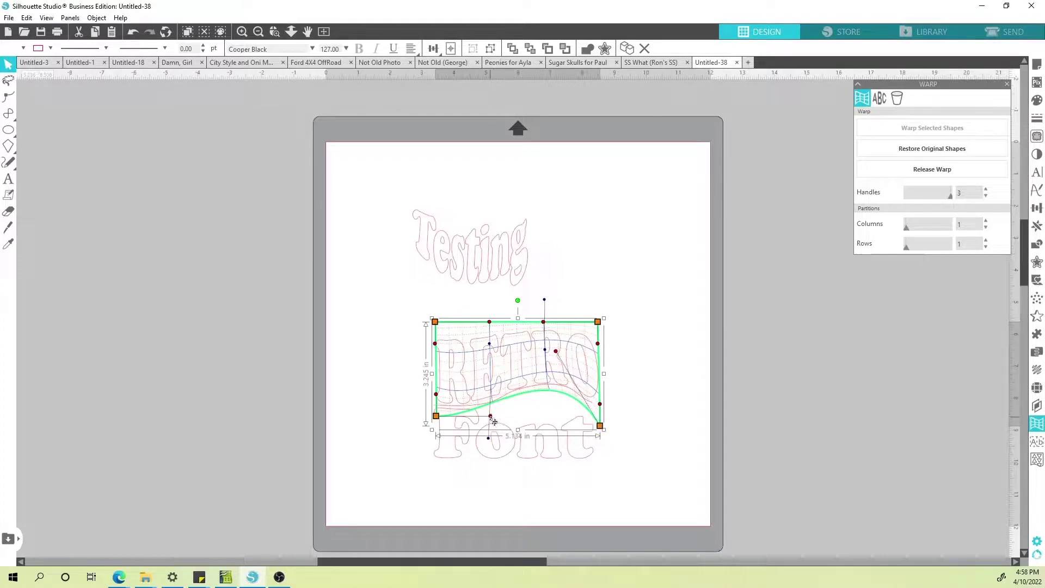
drag(493, 421, 491, 425)
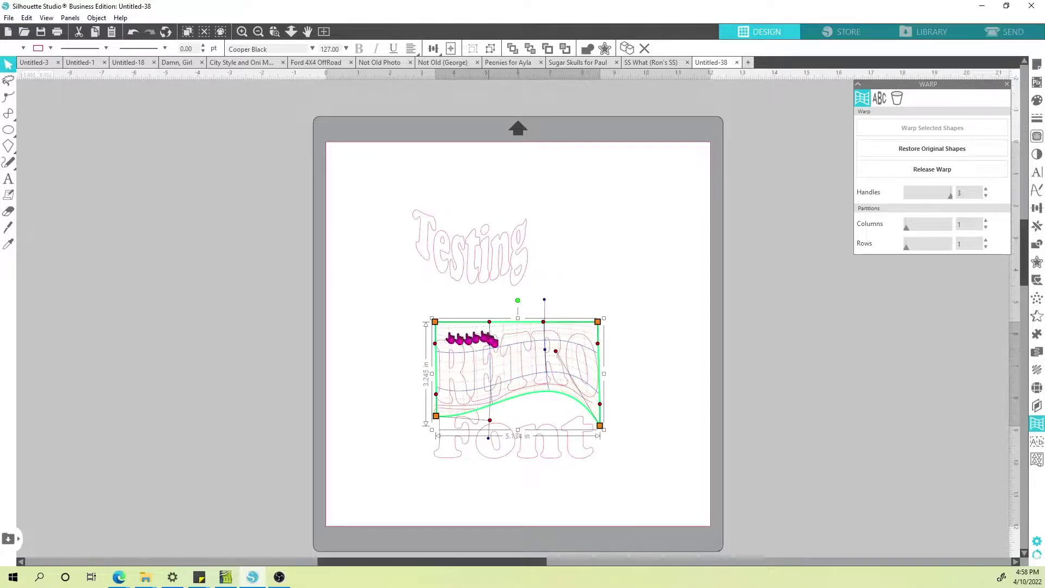
Raise RETRO's top-left and top-right warp corners to level its top edge
drag(434, 321, 437, 312)
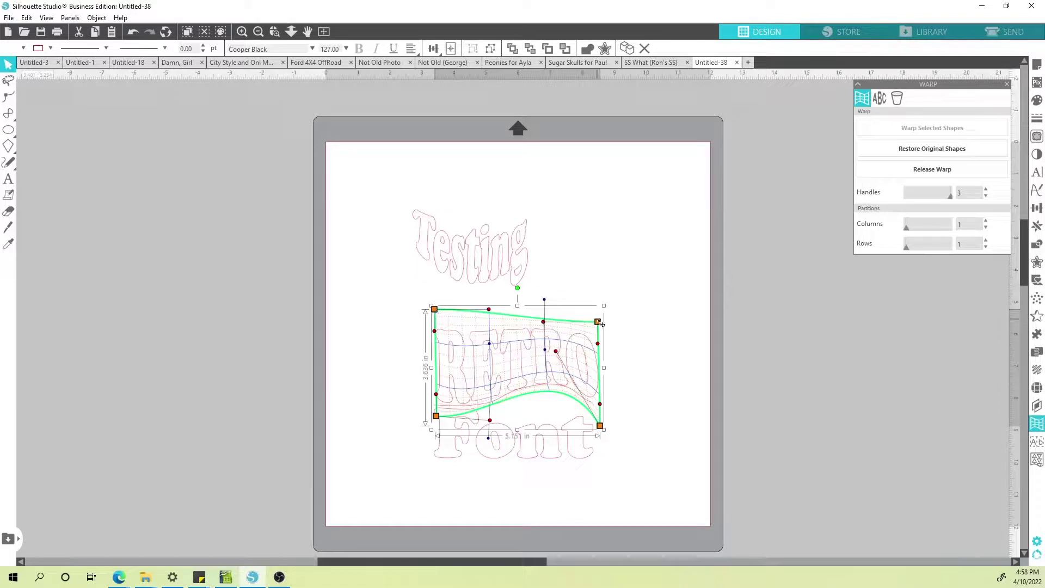
drag(602, 324, 601, 316)
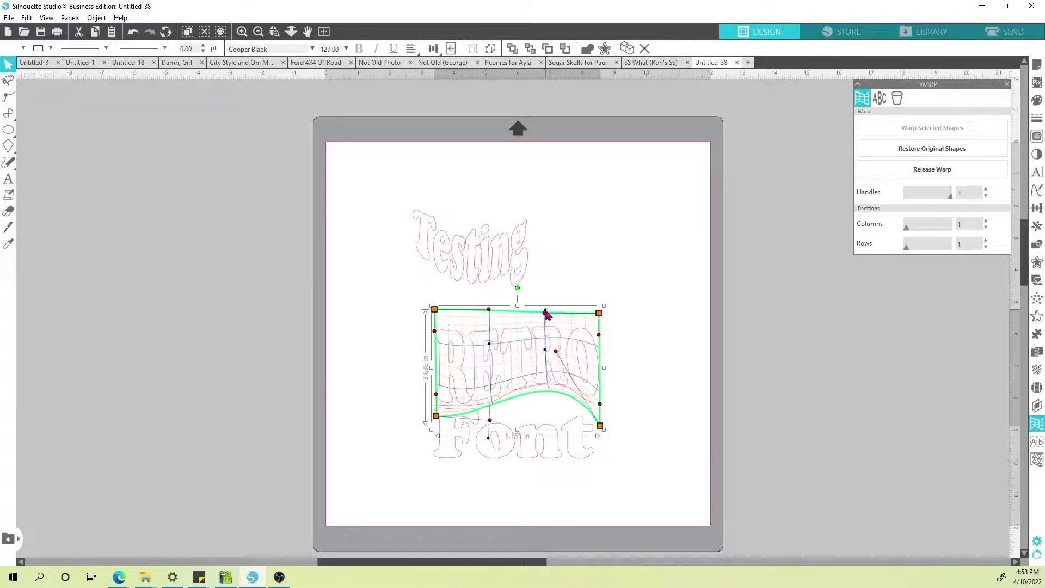
drag(545, 311, 546, 314)
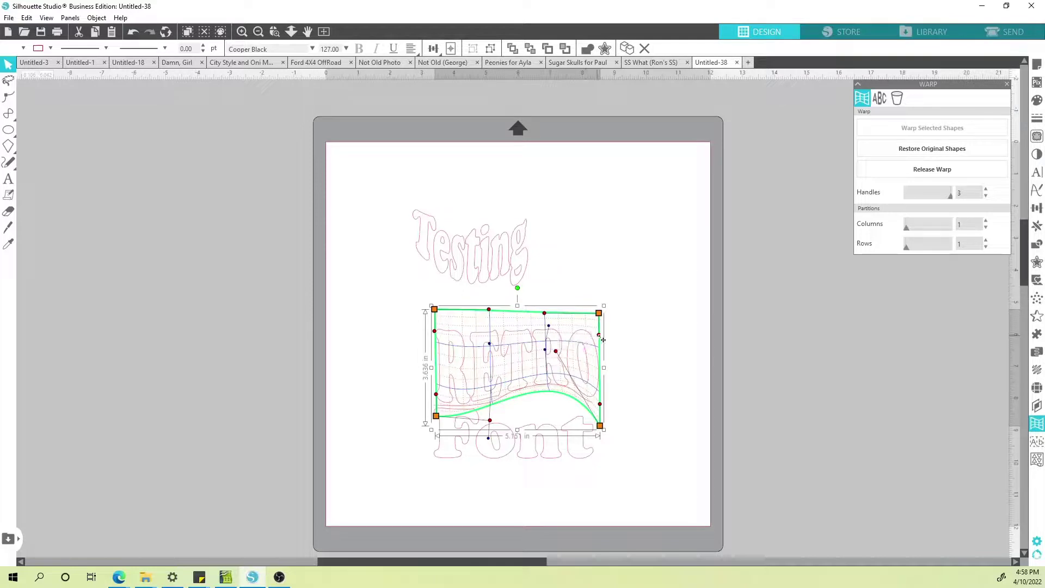
drag(602, 338, 602, 327)
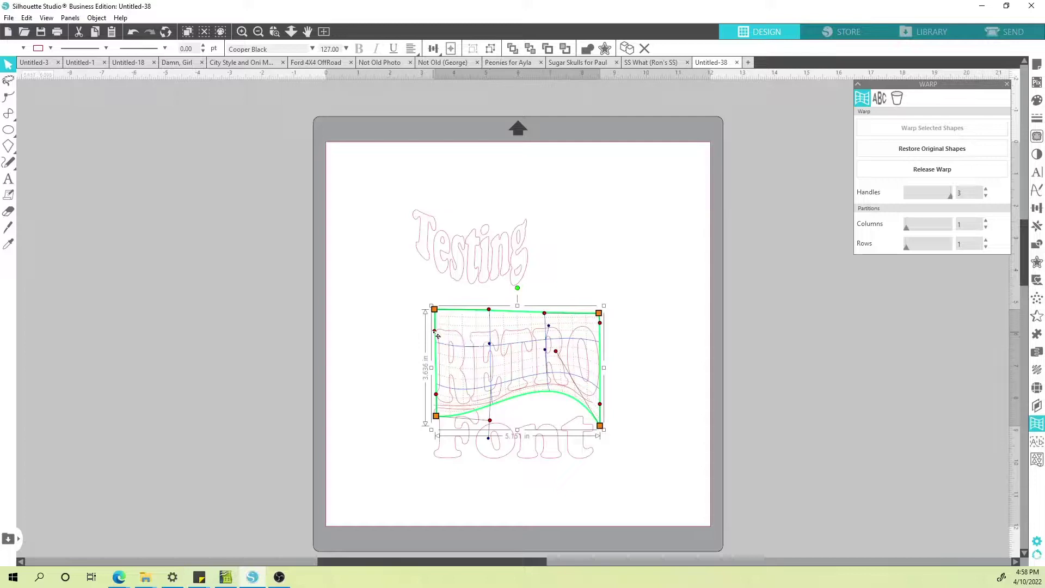
drag(436, 341, 436, 329)
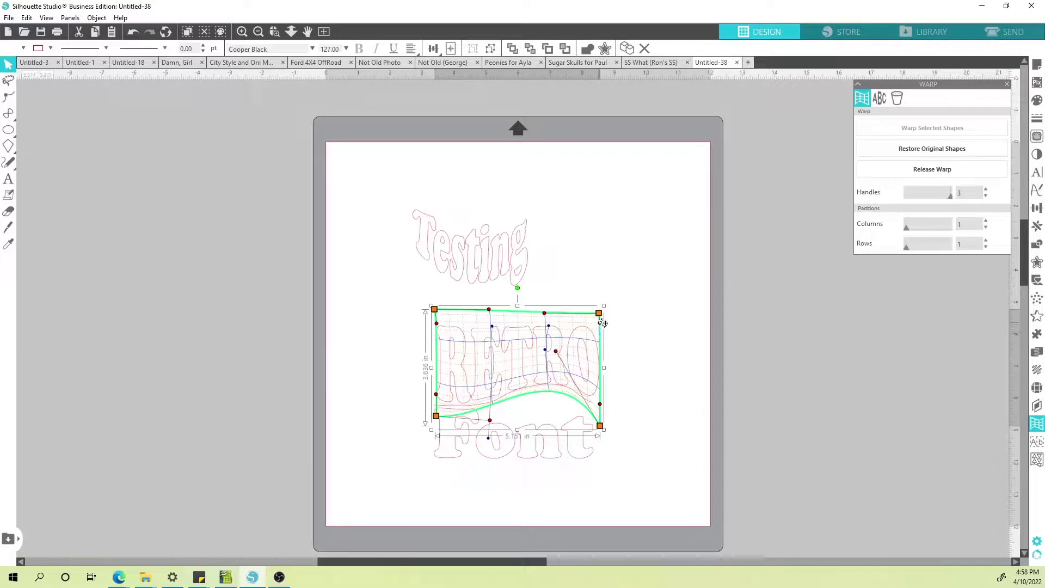
drag(603, 323, 601, 314)
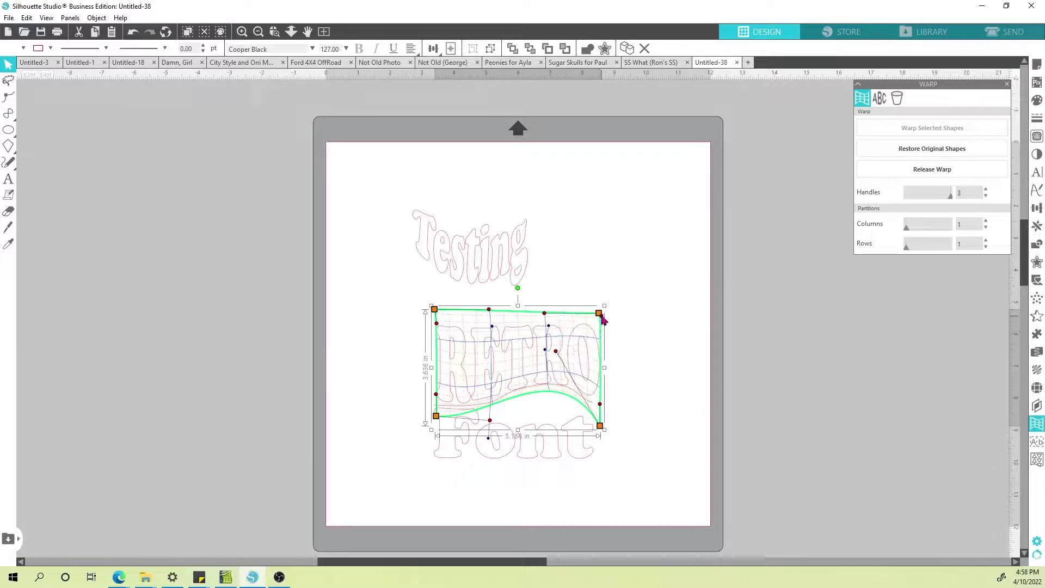
click(665, 348)
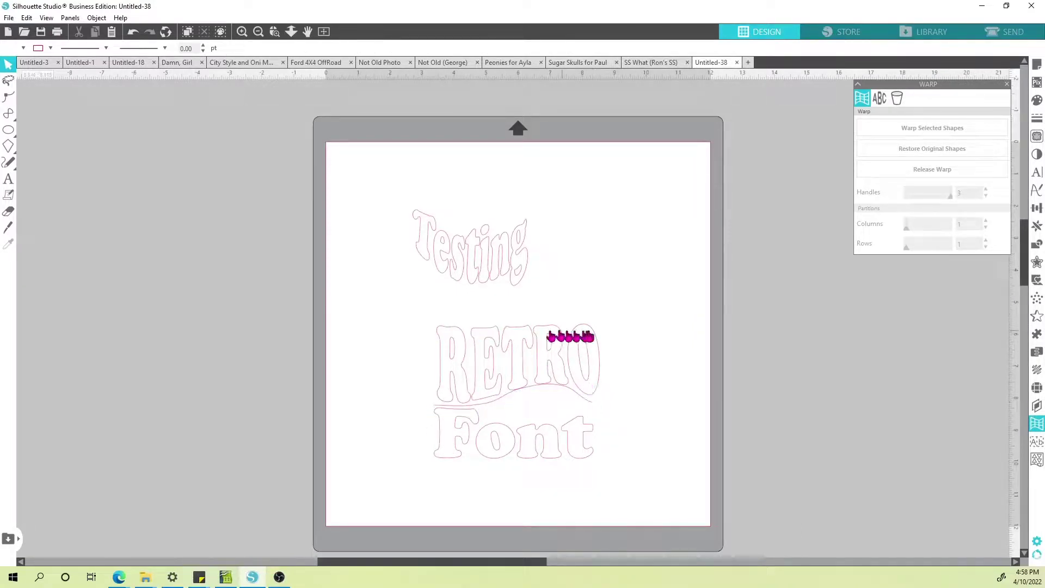
click(9, 113)
click(26, 111)
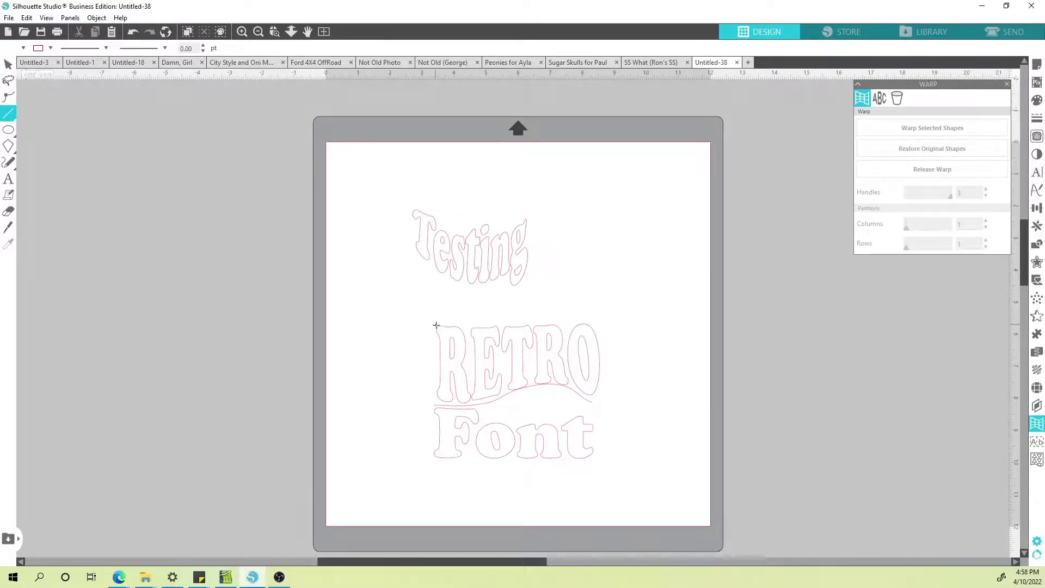
drag(438, 326, 614, 323)
click(9, 65)
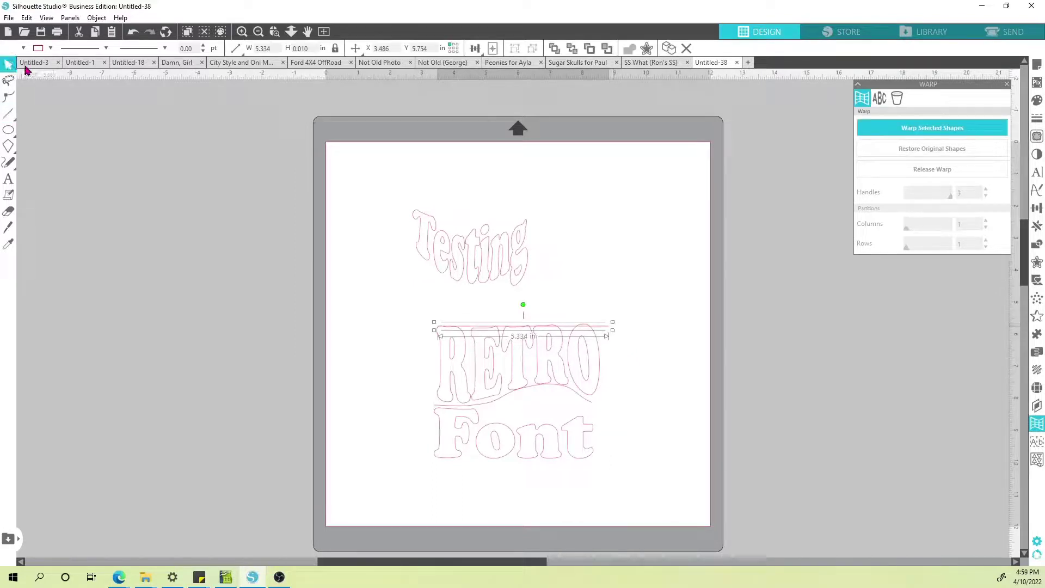
click(642, 349)
click(605, 349)
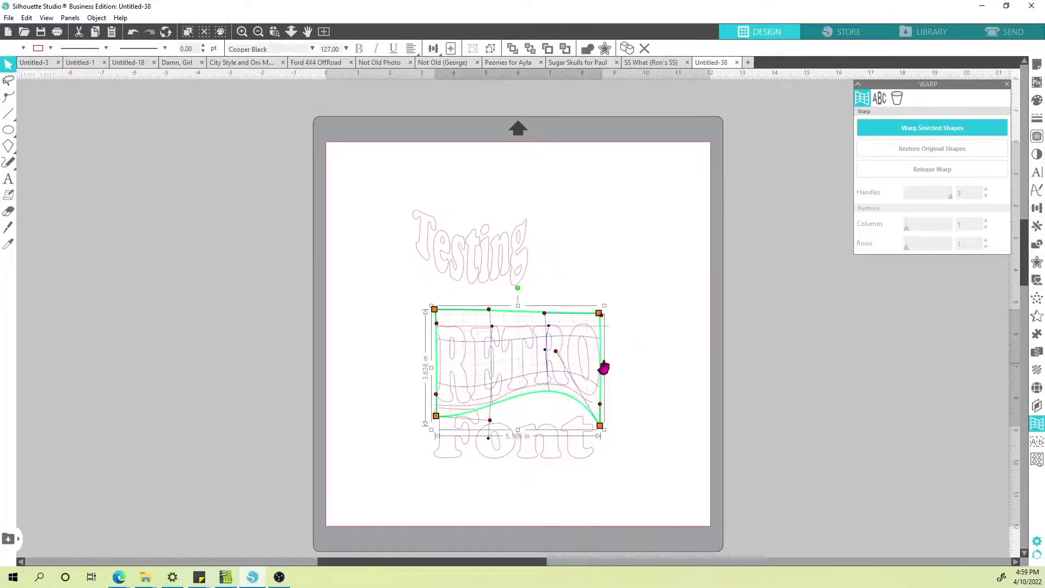
drag(602, 318, 601, 321)
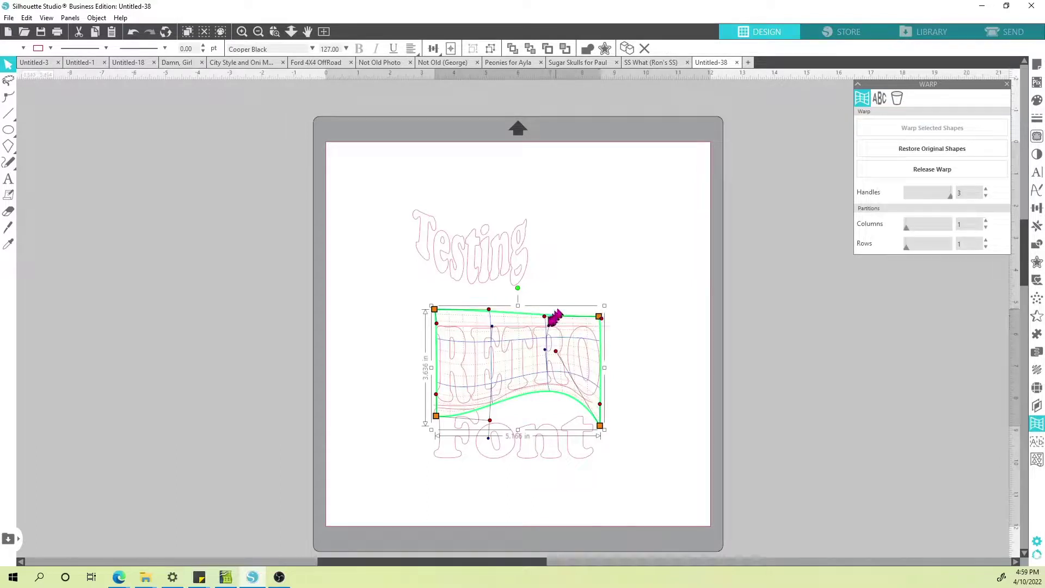
click(656, 338)
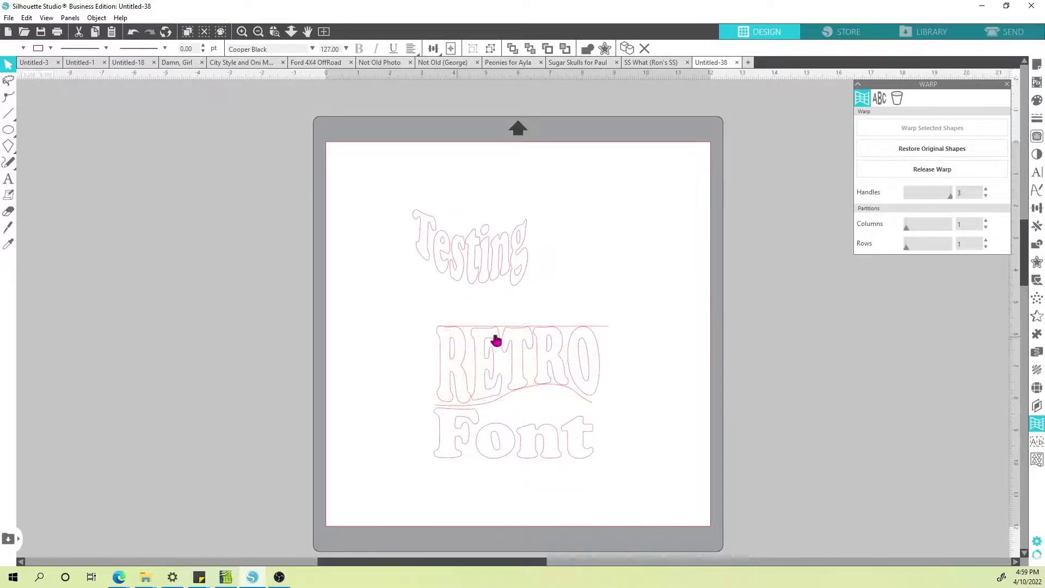
click(607, 328)
key(Delete)
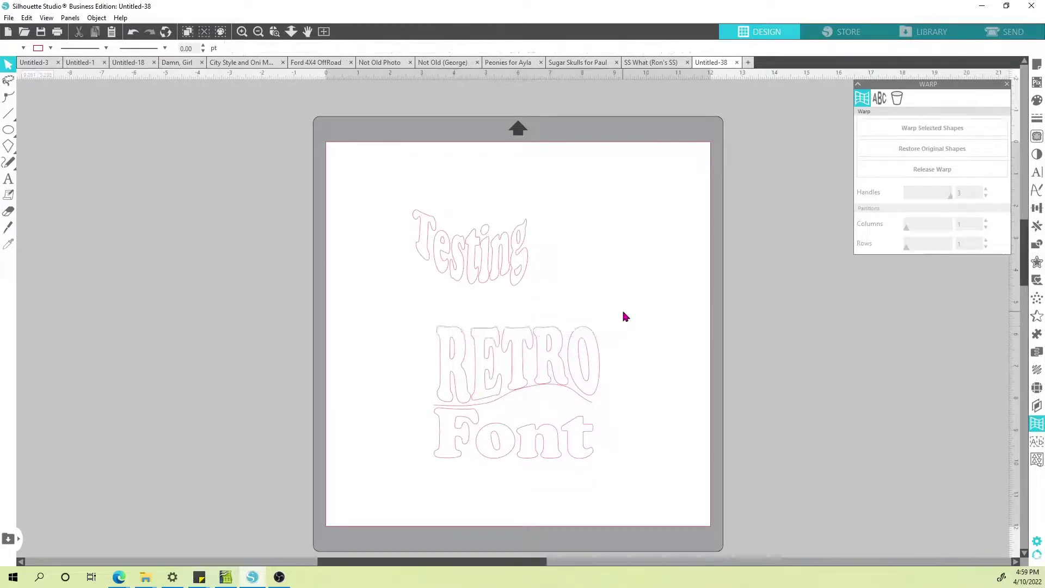
Select Font and drag its warp's top-right corner up so the top arches toward the guide line
click(502, 434)
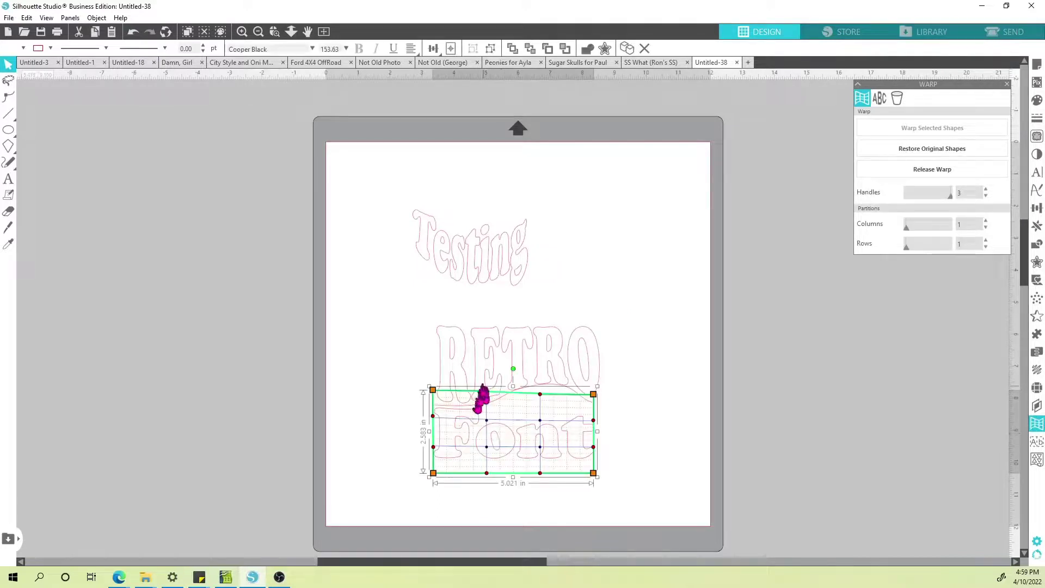
drag(597, 396, 545, 306)
click(568, 449)
click(569, 450)
click(566, 452)
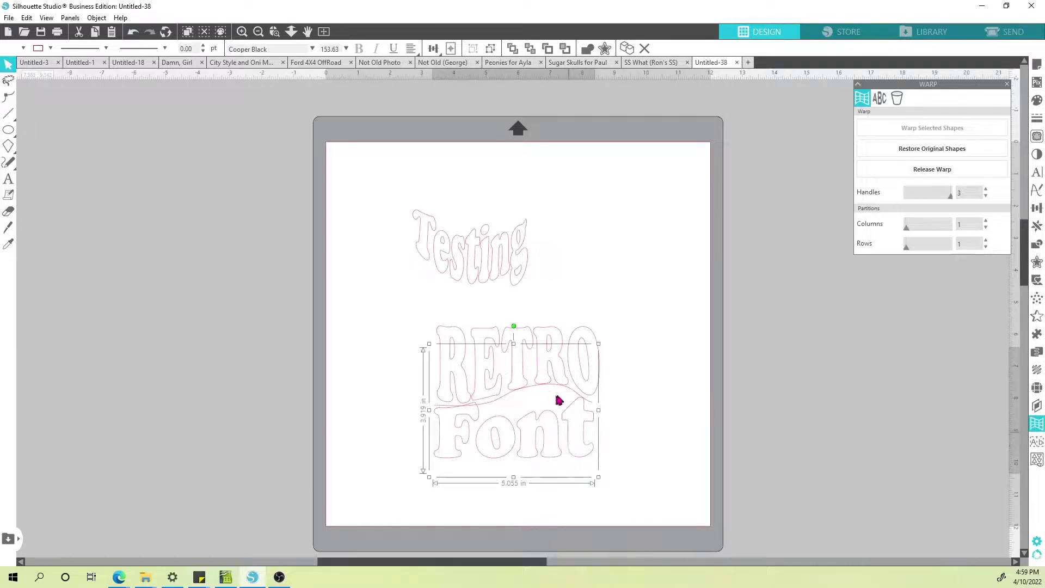
click(568, 440)
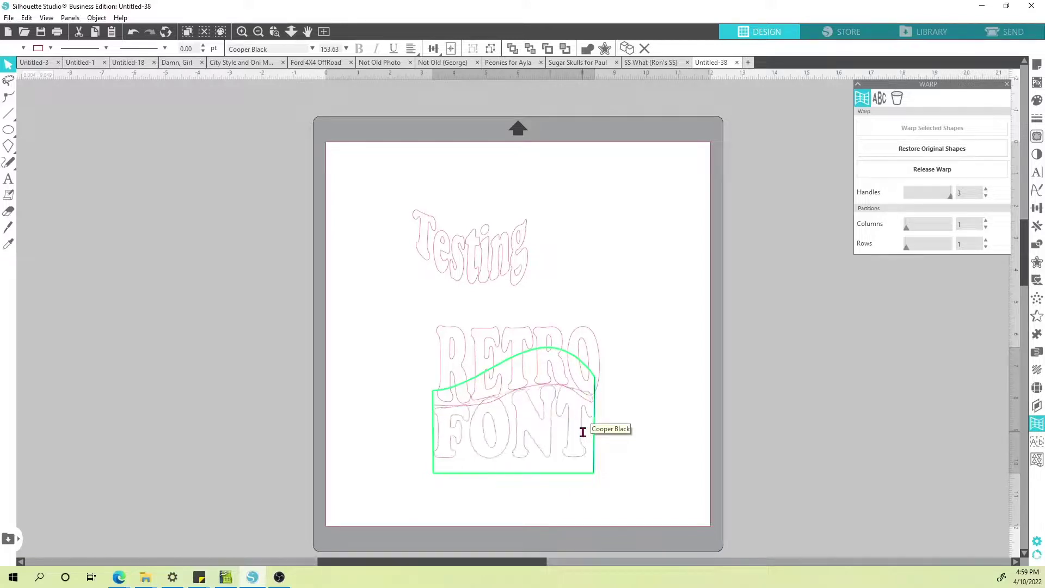
Pull FONT's inner mesh nodes down, then lower and widen its warp's top-right corner
click(648, 378)
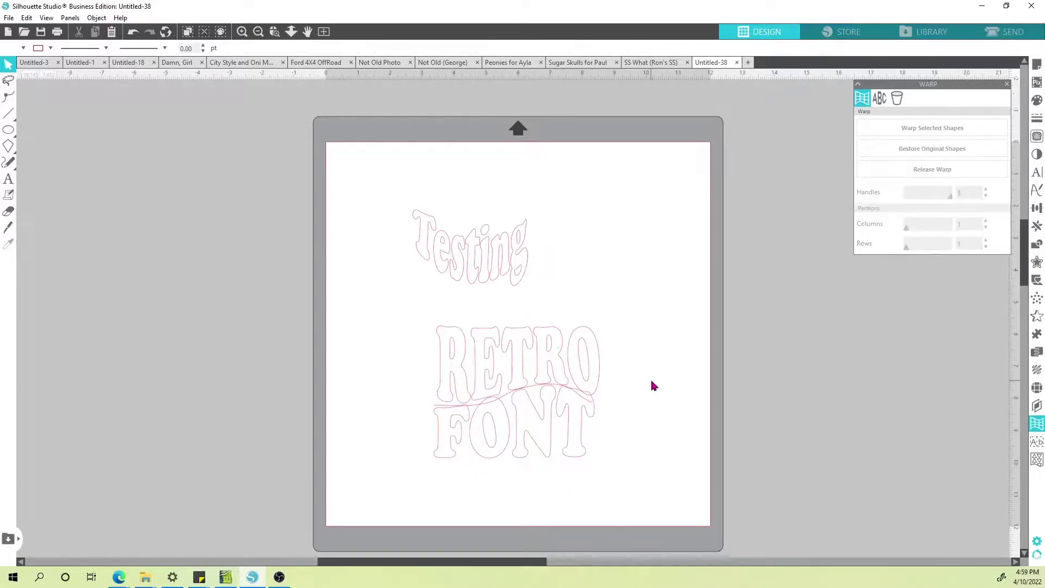
click(557, 432)
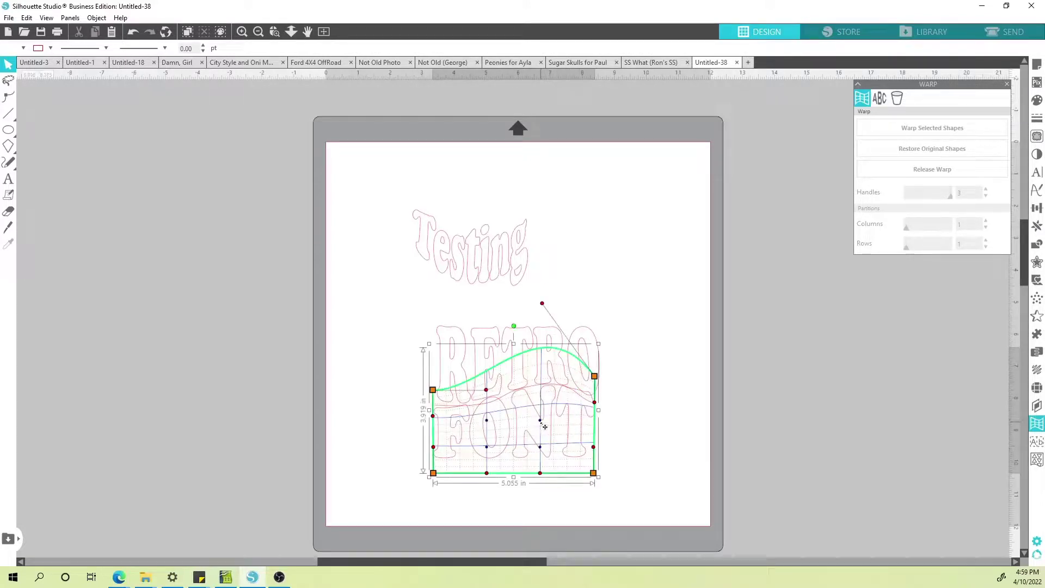
drag(544, 424, 543, 437)
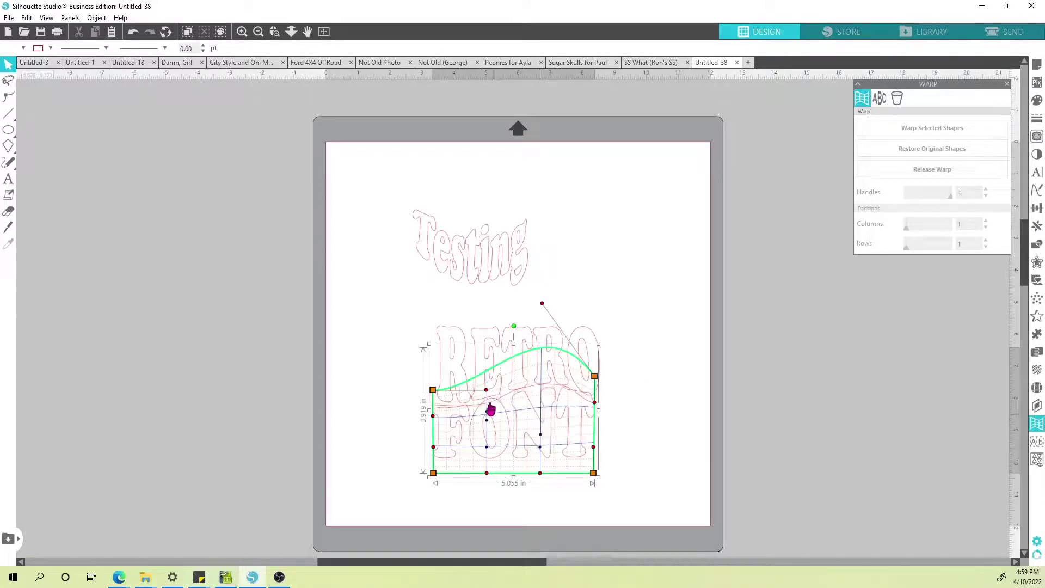
drag(487, 420, 488, 450)
drag(432, 390, 434, 390)
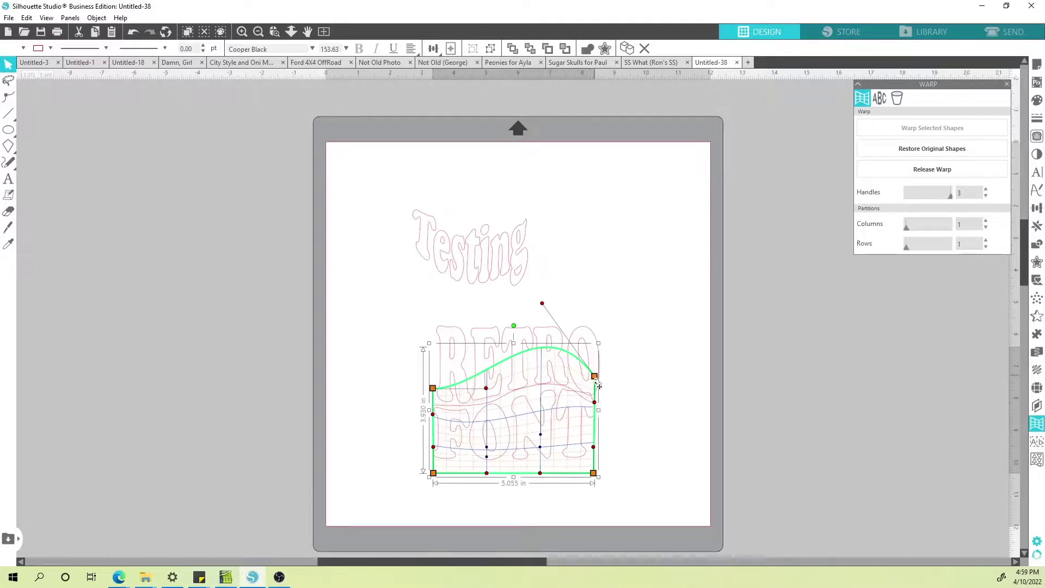
drag(599, 386, 595, 390)
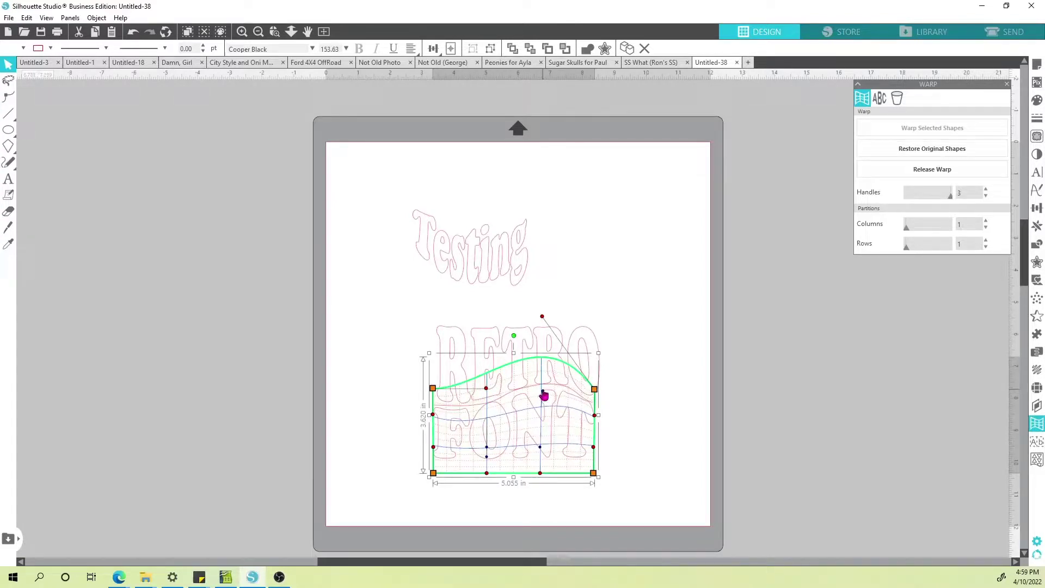
mouse_move(595, 388)
mouse_down()
mouse_move(596, 361)
mouse_move(612, 396)
mouse_move(608, 376)
mouse_move(603, 395)
mouse_move(593, 387)
mouse_move(597, 379)
mouse_move(647, 479)
mouse_move(596, 379)
mouse_move(596, 394)
mouse_up()
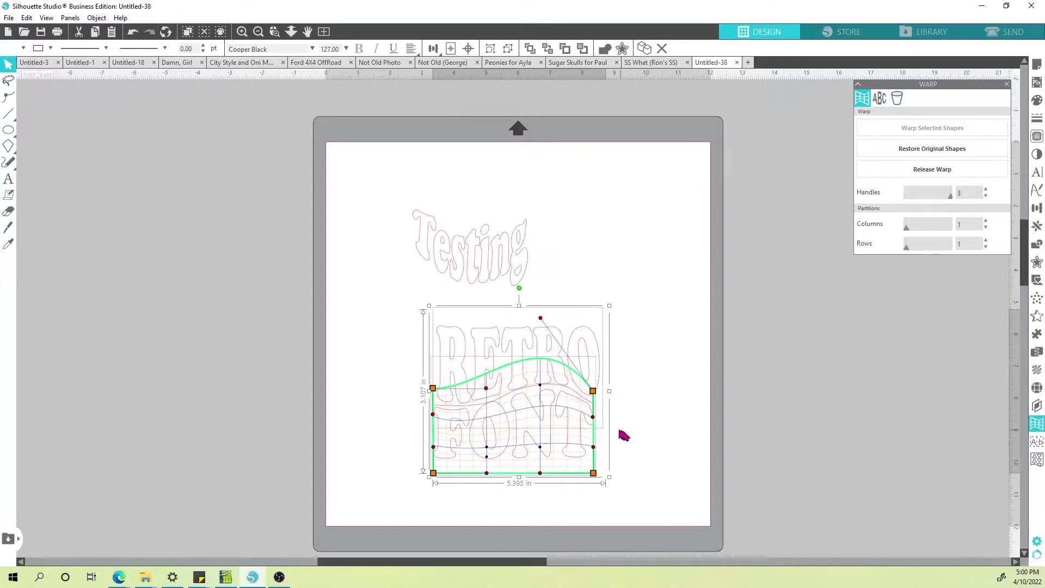
Pull a FONT mesh node down, adjust the top-left corner and top-edge curve, then deselect
click(640, 445)
click(566, 452)
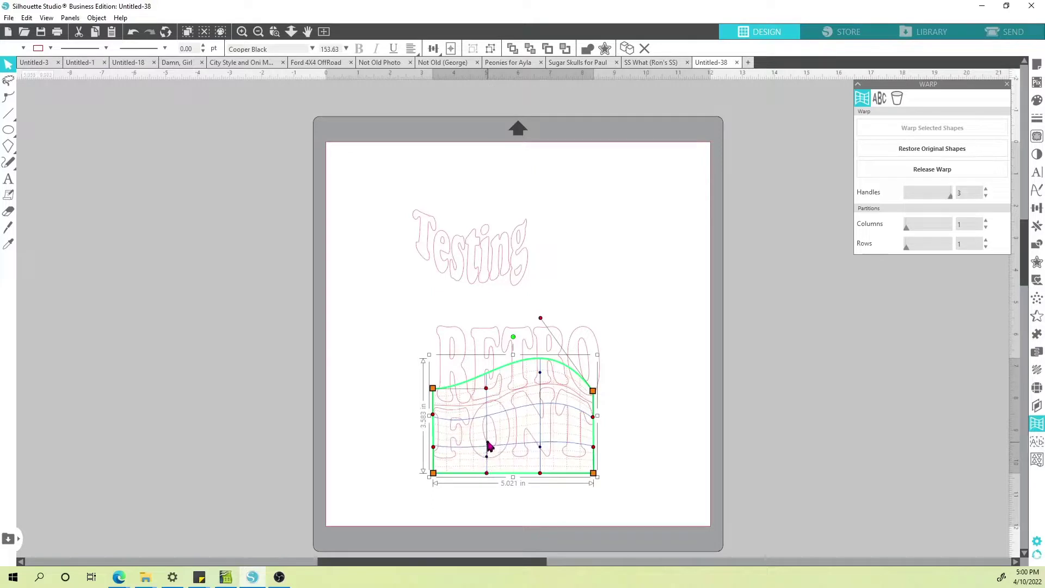
drag(490, 462, 487, 486)
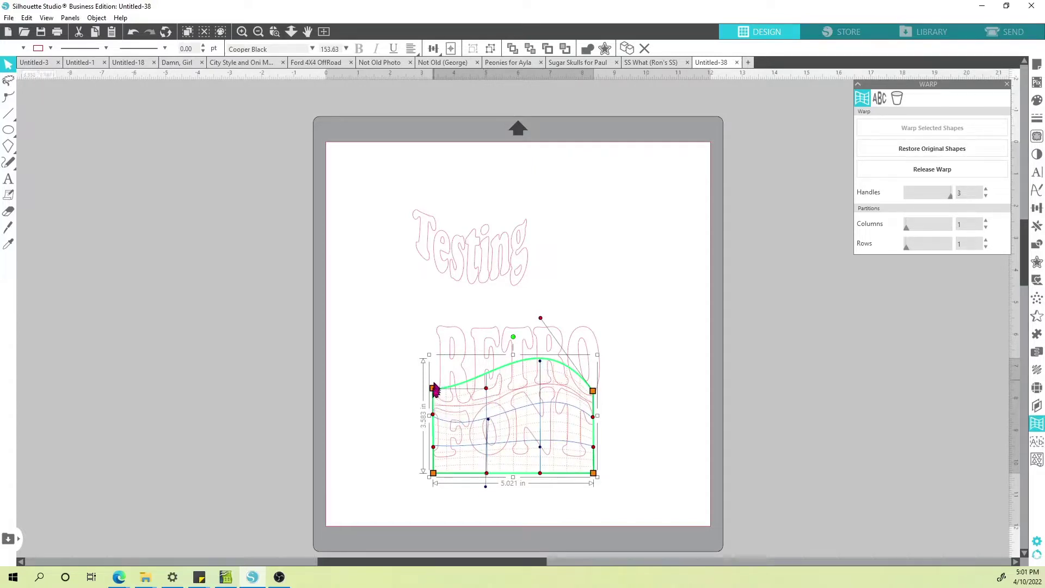
drag(435, 389, 434, 388)
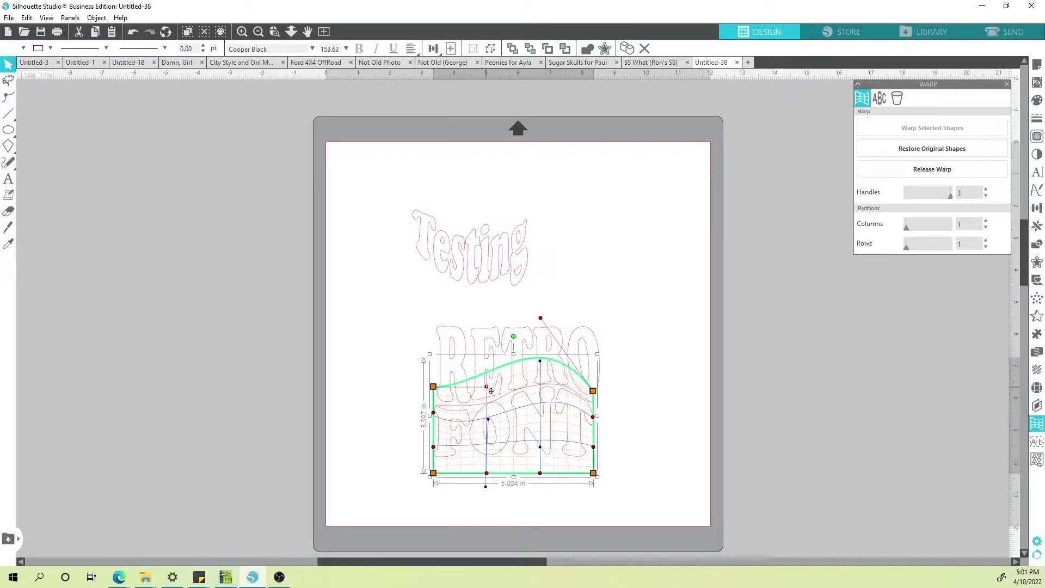
mouse_move(491, 390)
mouse_down()
mouse_move(478, 324)
mouse_move(499, 383)
mouse_move(478, 391)
mouse_up()
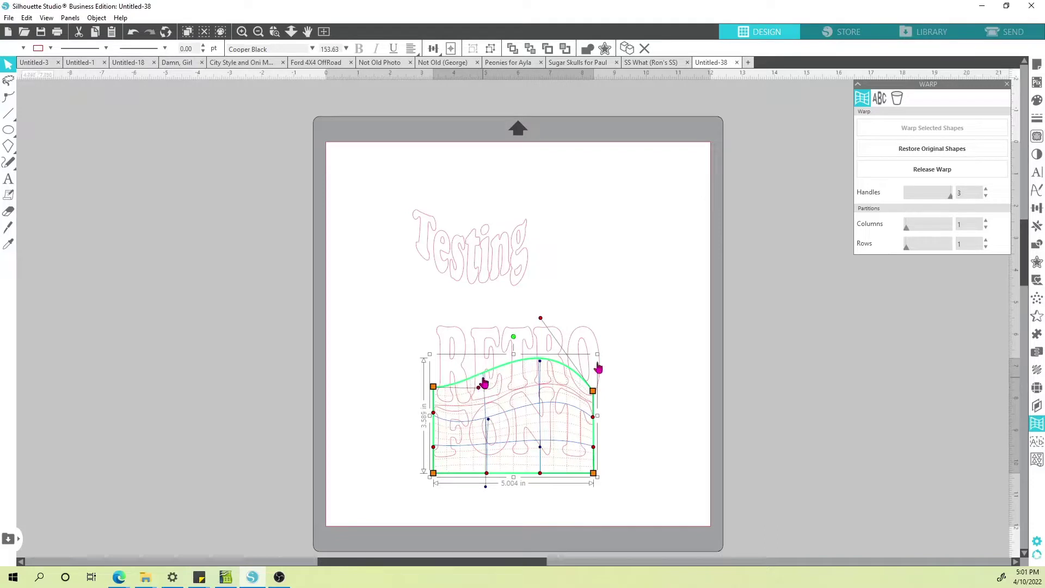
click(648, 380)
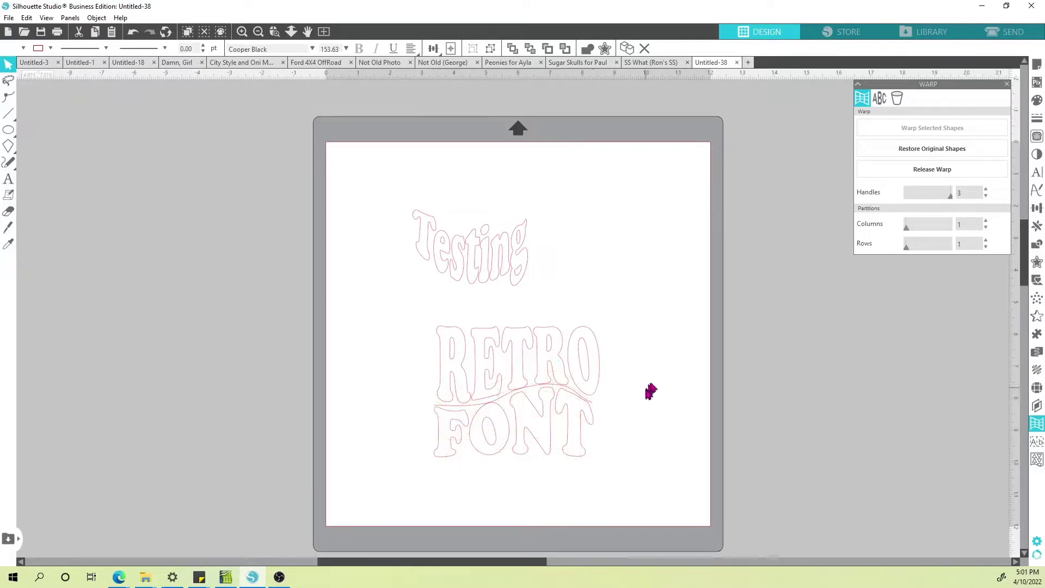
Remove the wavy guide curve, then give the RETRO FONT lettering a blue fill
click(538, 393)
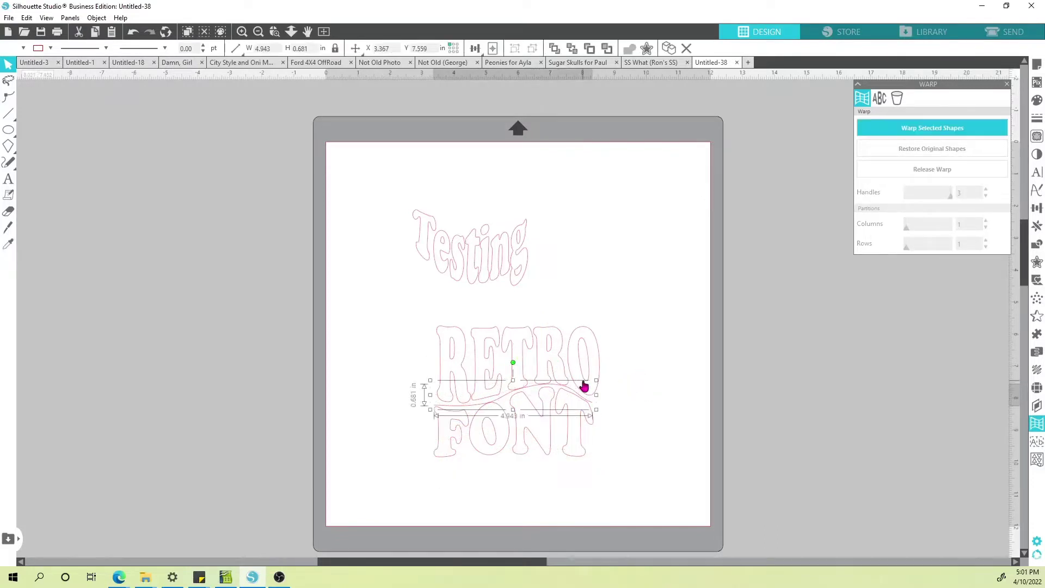
key(Escape)
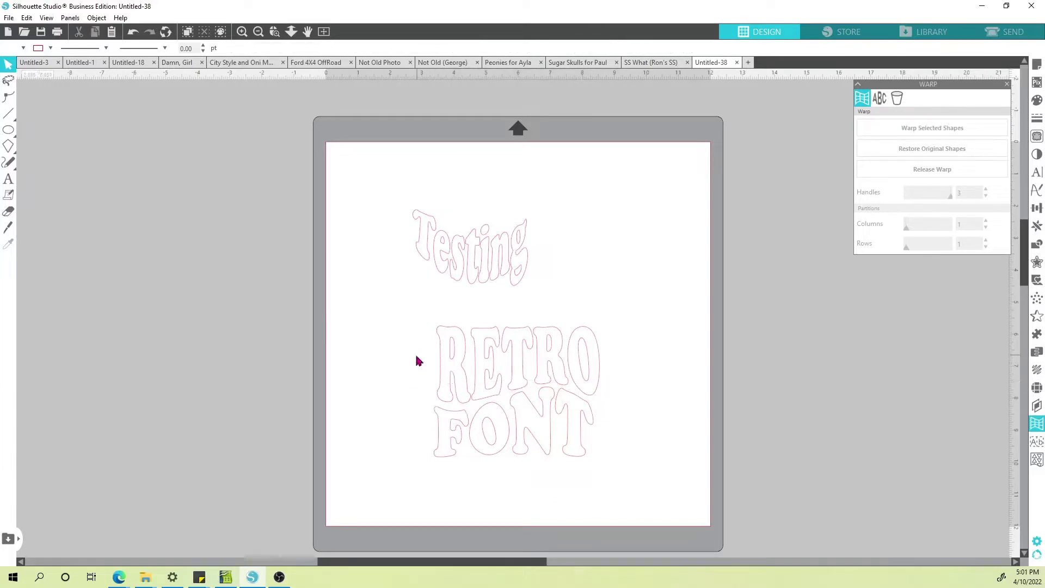
click(517, 445)
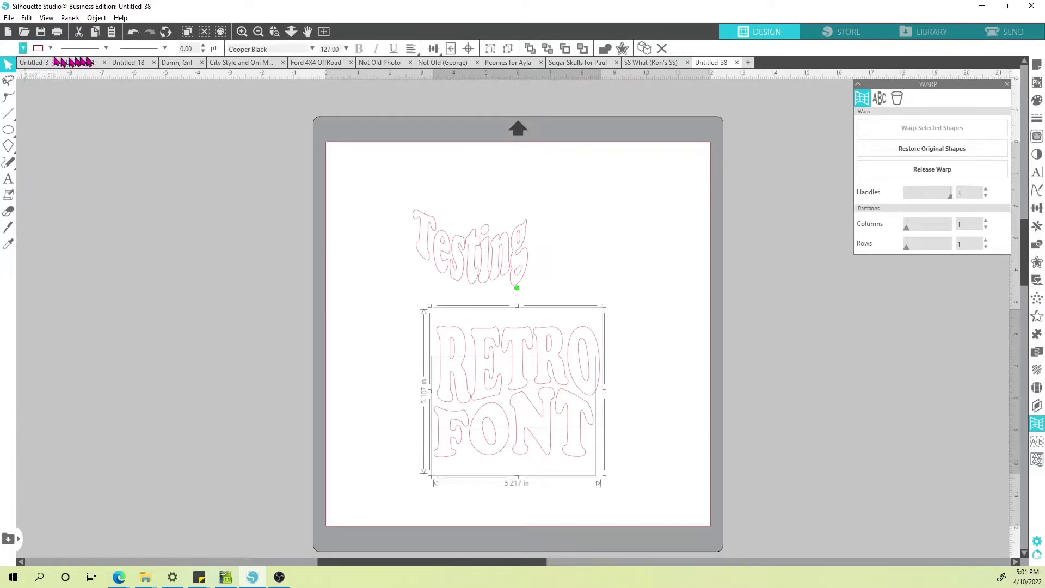
click(25, 48)
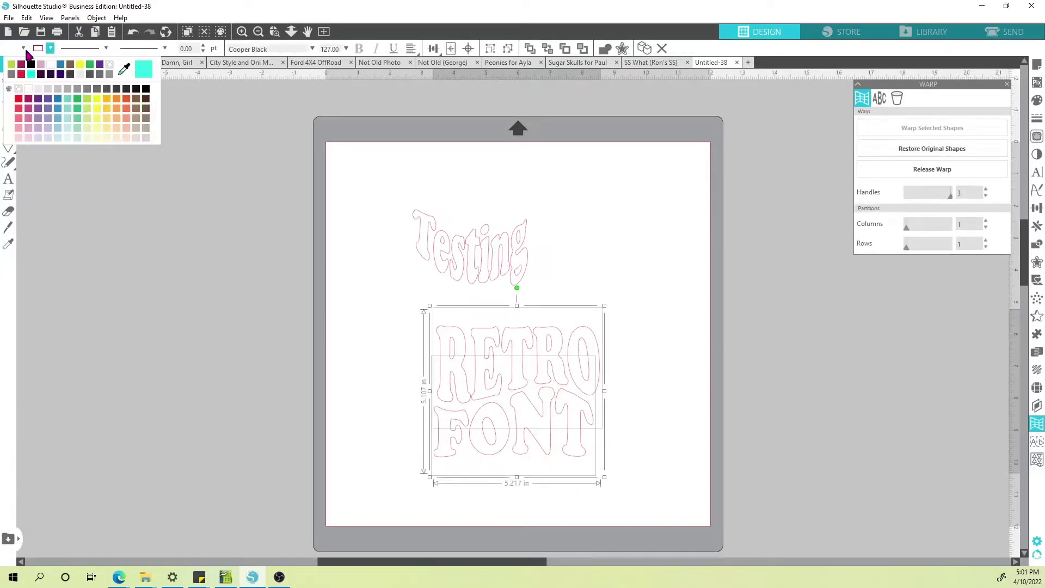
click(61, 65)
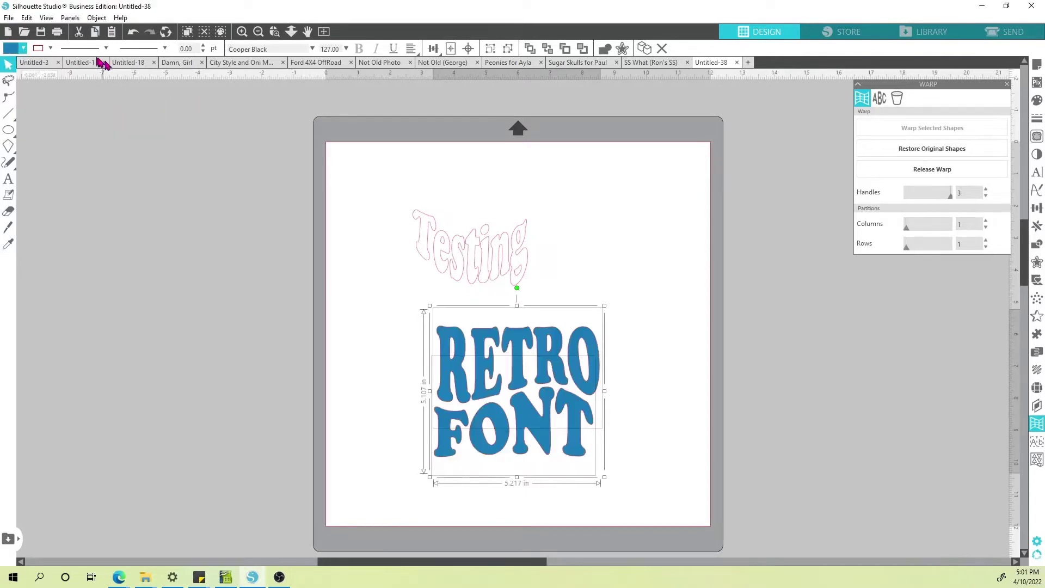
click(50, 47)
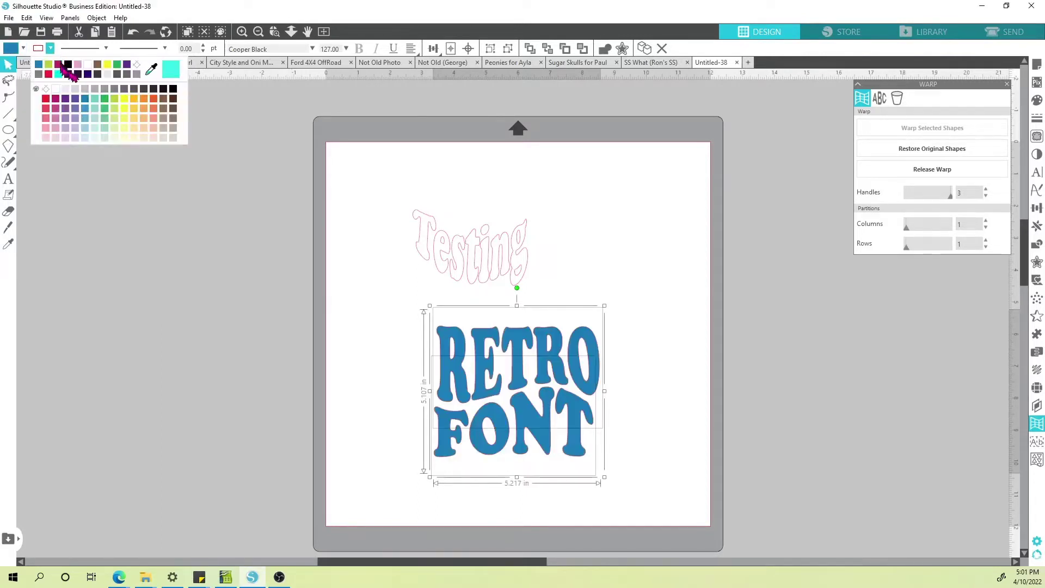
click(667, 419)
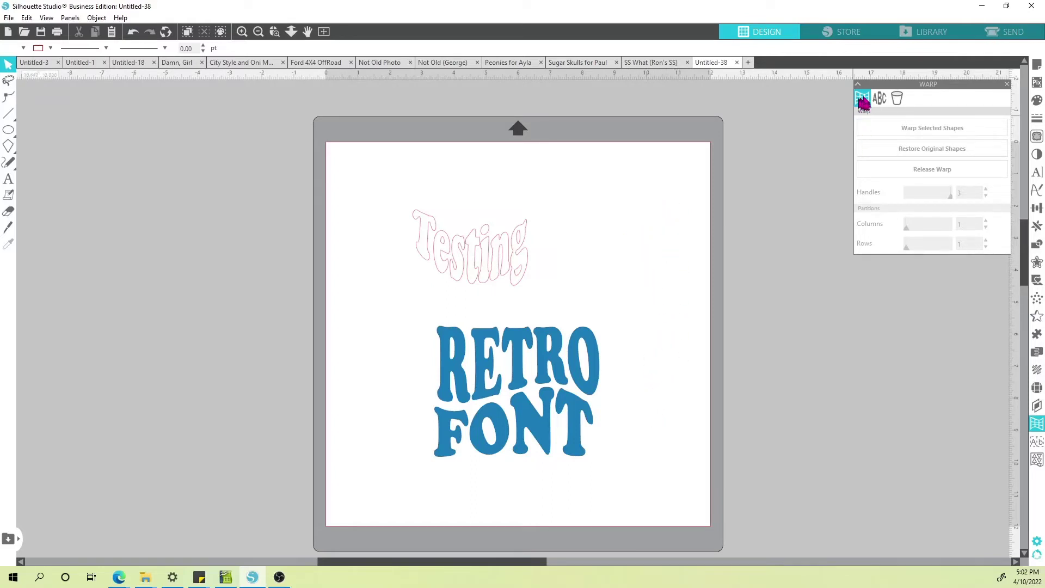
click(876, 99)
click(861, 99)
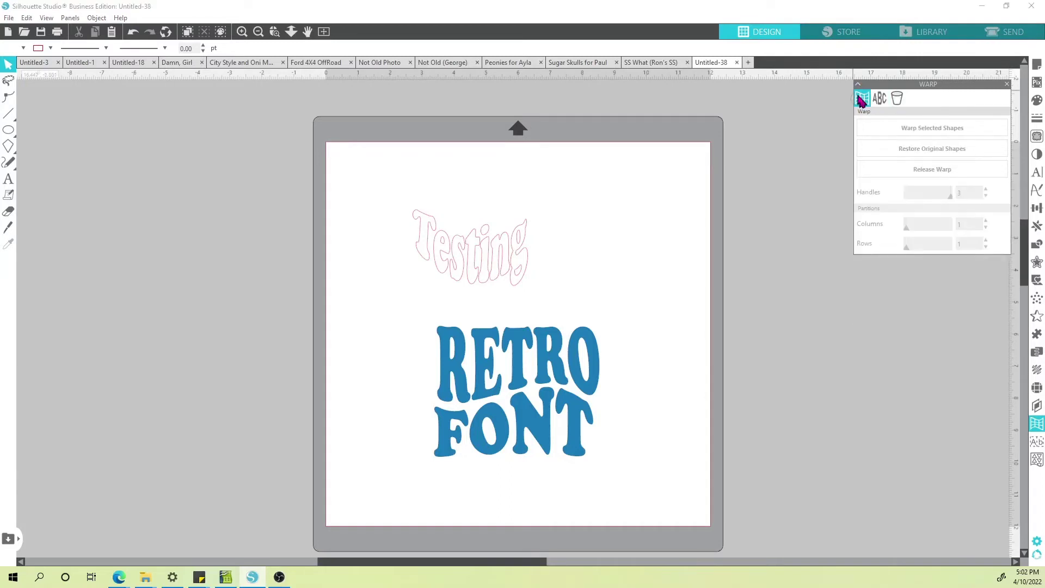
click(553, 353)
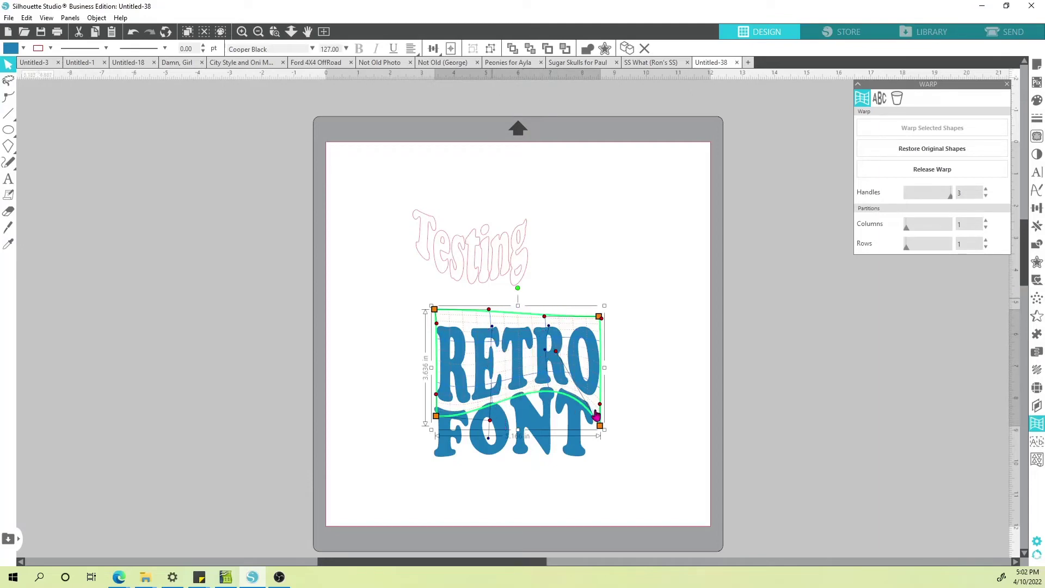
click(774, 346)
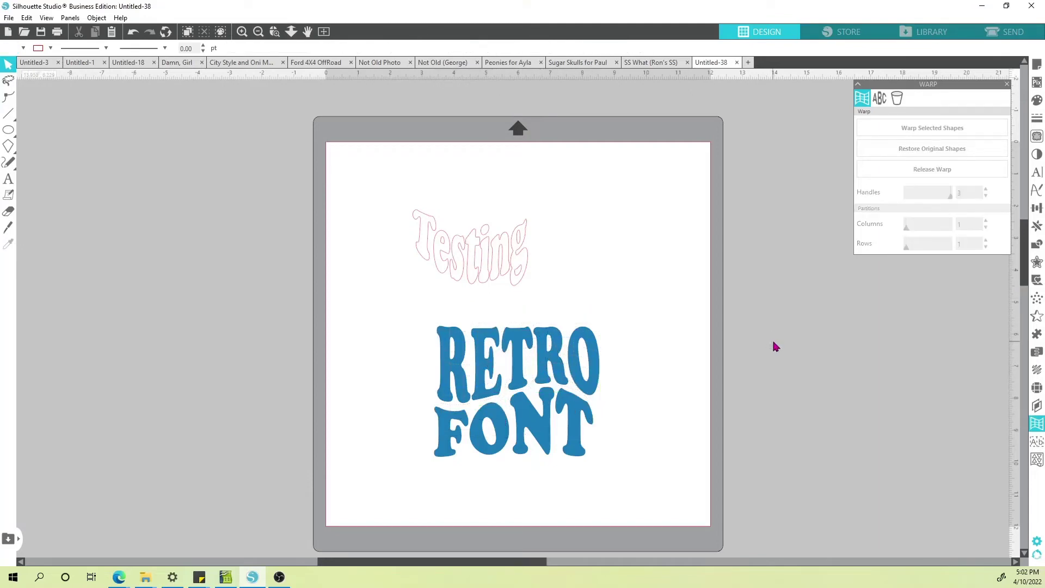